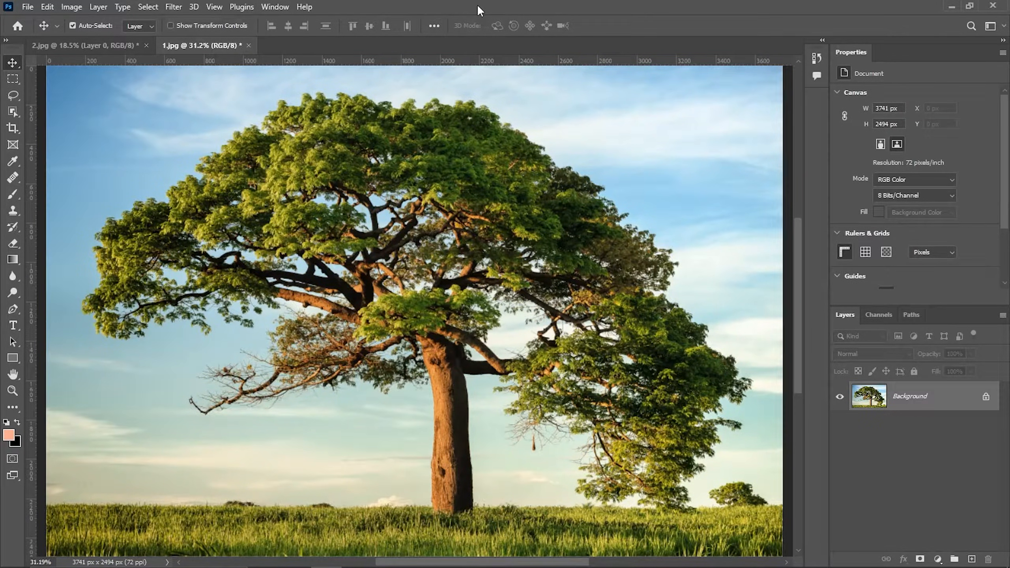
Compare the Red, Green and Blue channels one by one to find the one with the strongest tree-sky contrast
click(877, 315)
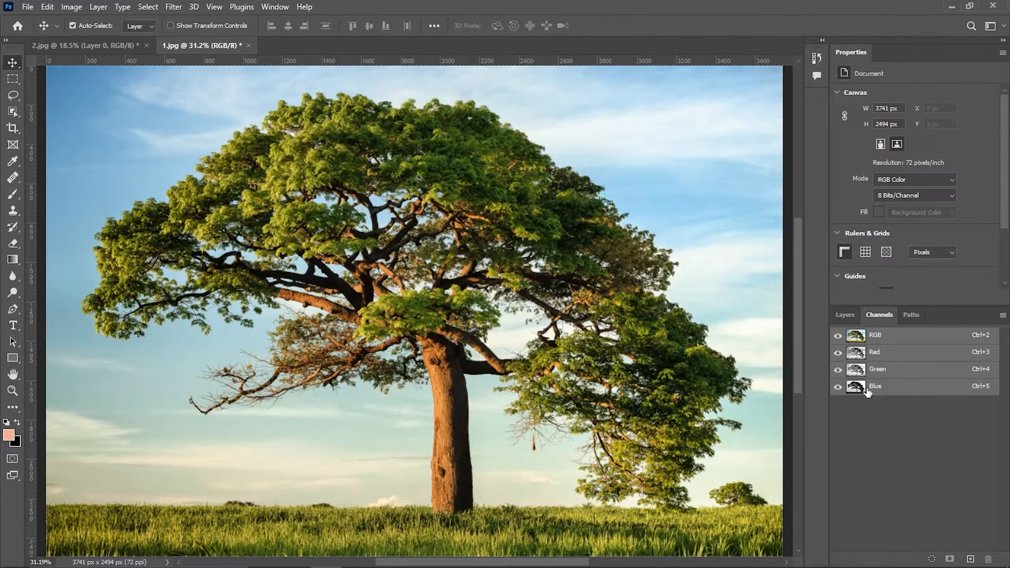
click(855, 353)
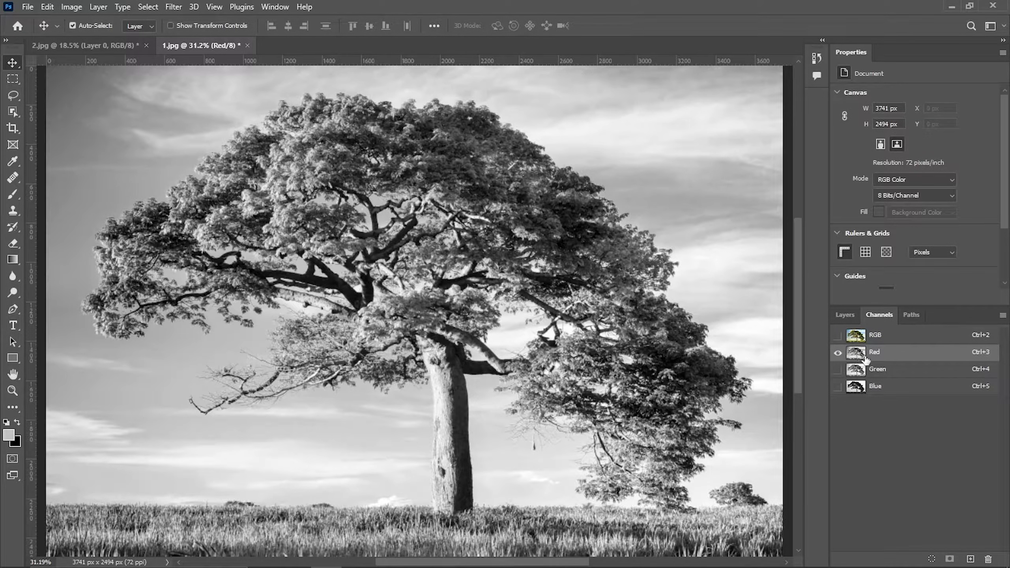
click(861, 370)
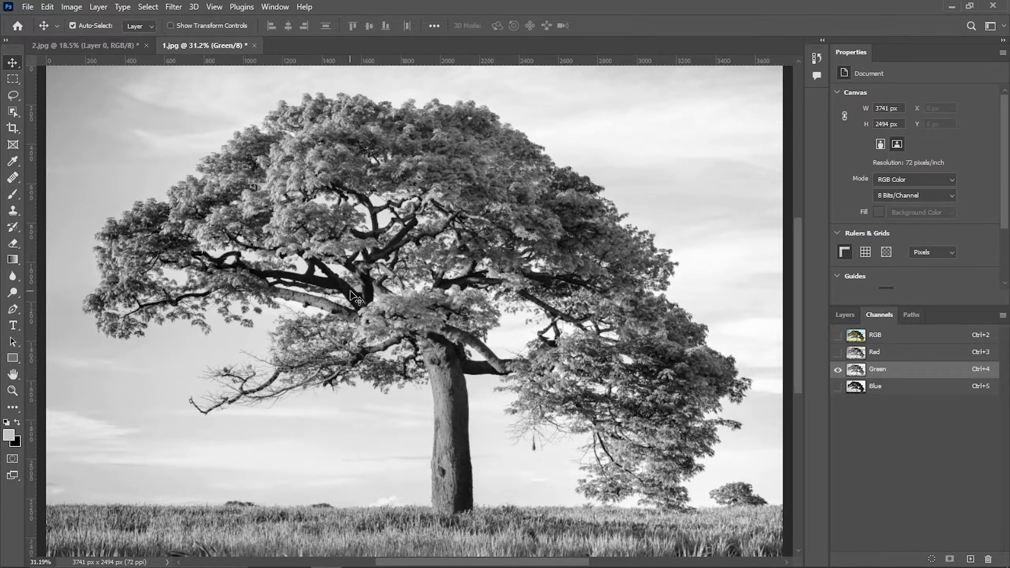
click(857, 388)
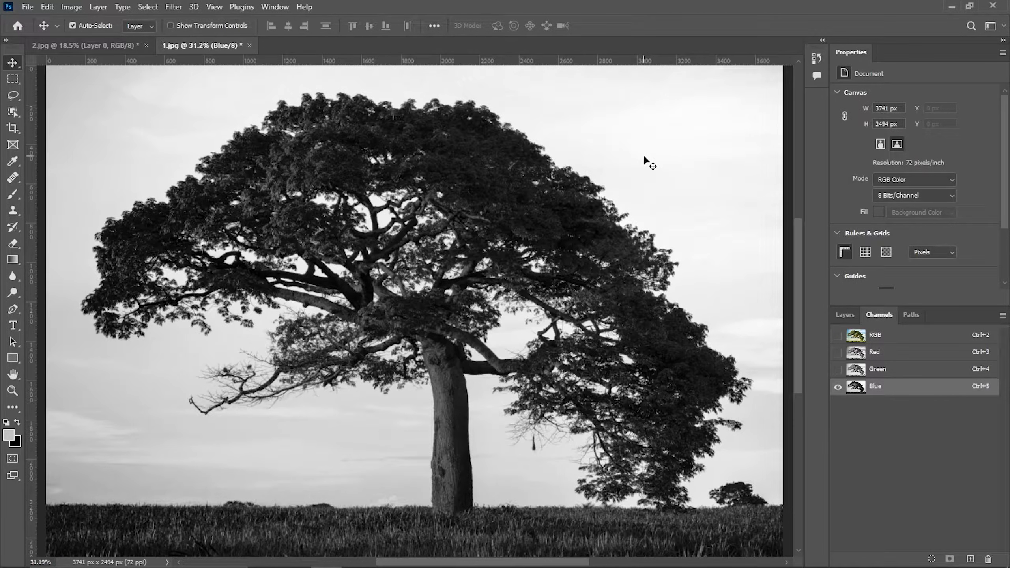
click(855, 353)
click(855, 369)
click(858, 389)
click(857, 353)
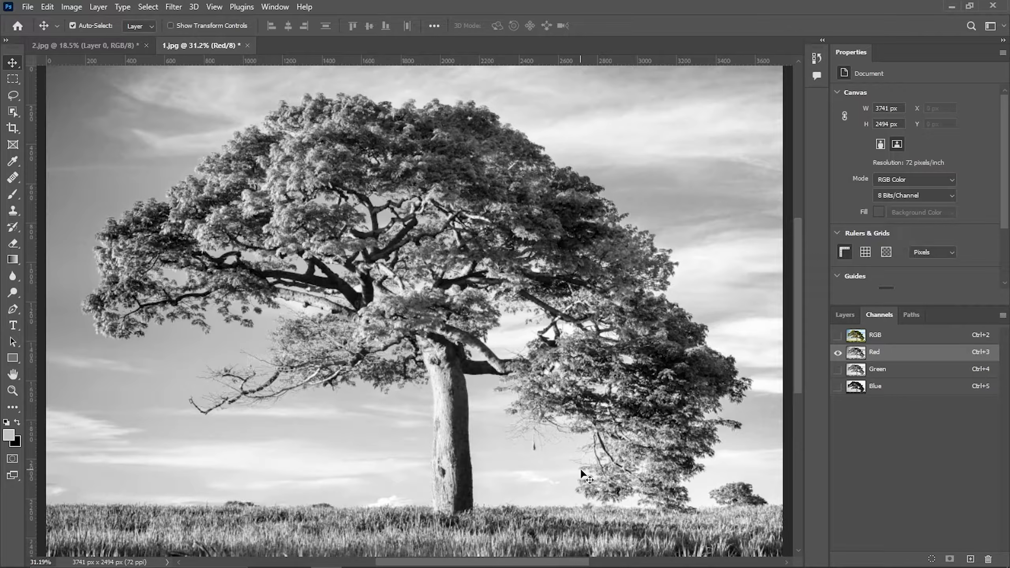
click(855, 374)
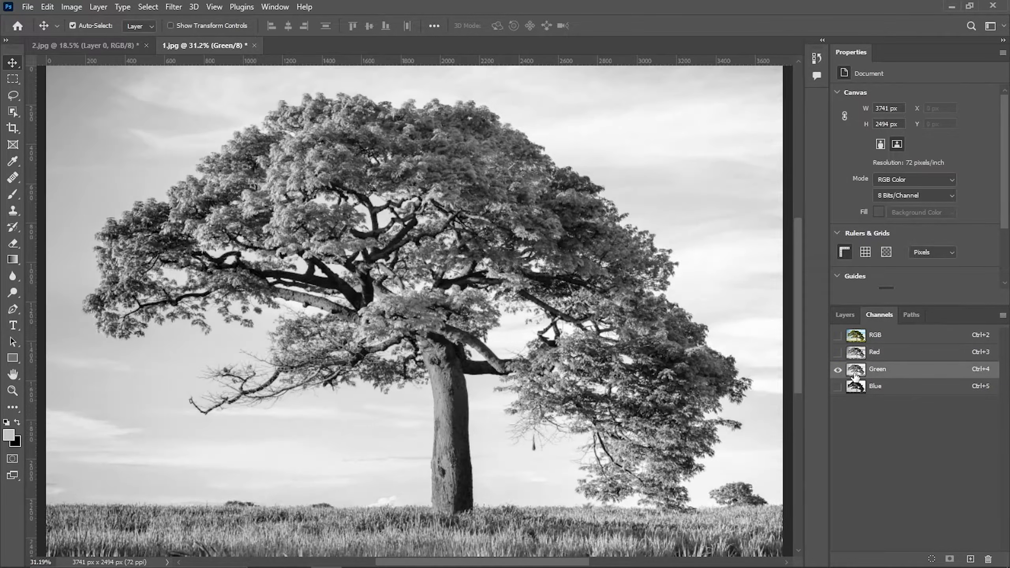
click(856, 388)
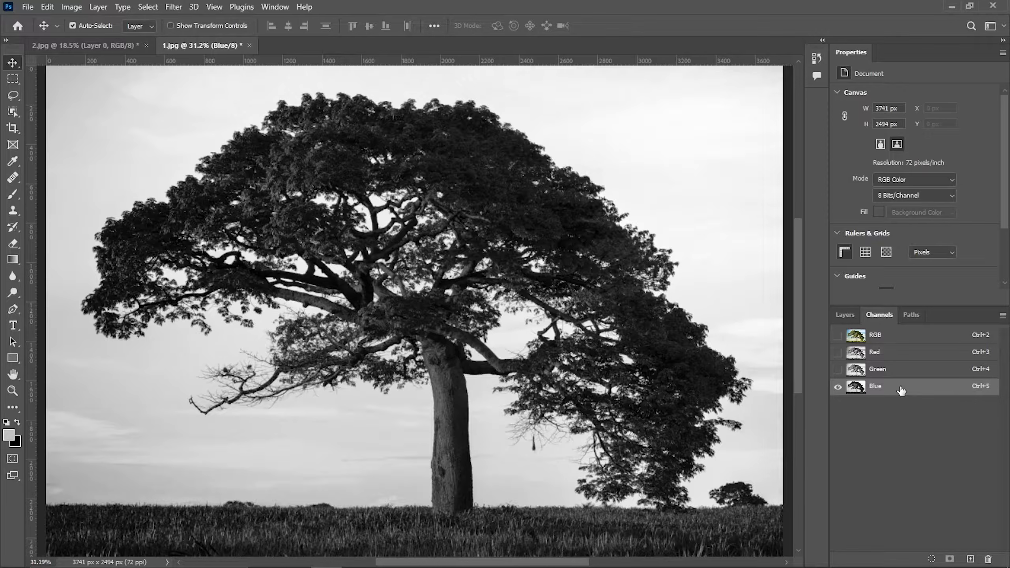
Duplicate the Blue channel, open Curves on the copy and set the black input point to 94
drag(901, 391, 970, 560)
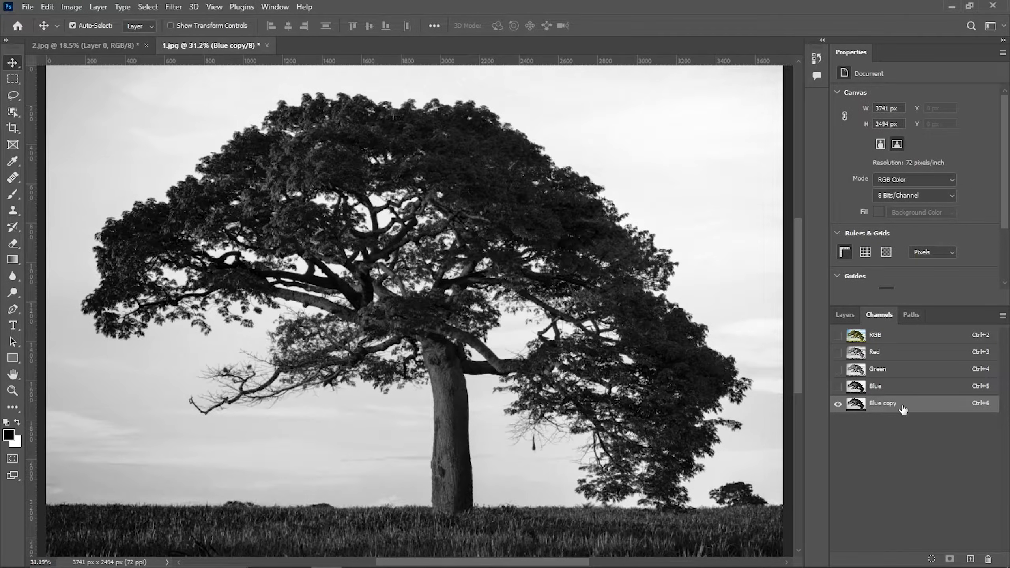
key(ctrl+m)
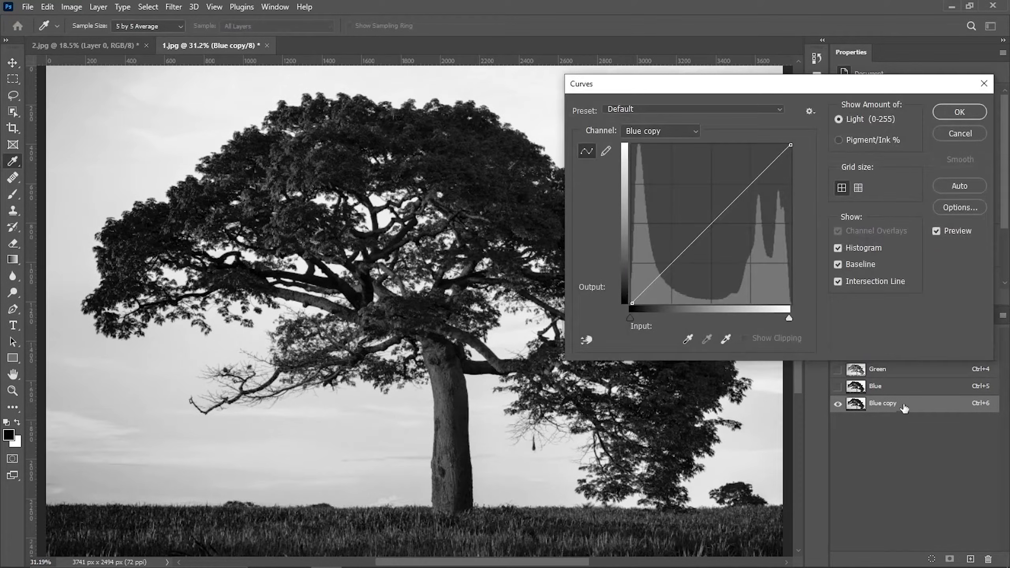
drag(839, 85, 683, 85)
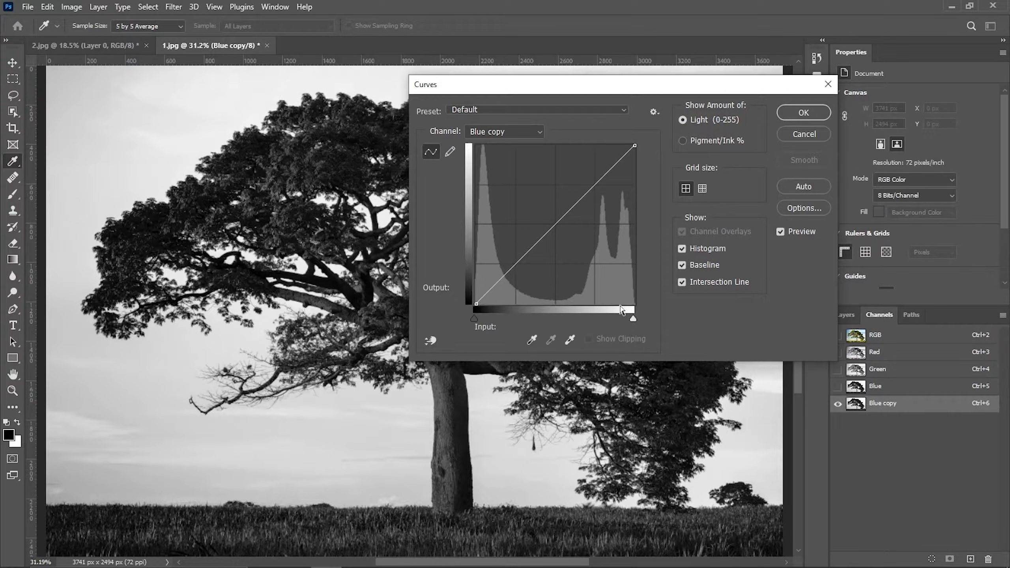
drag(474, 317, 533, 319)
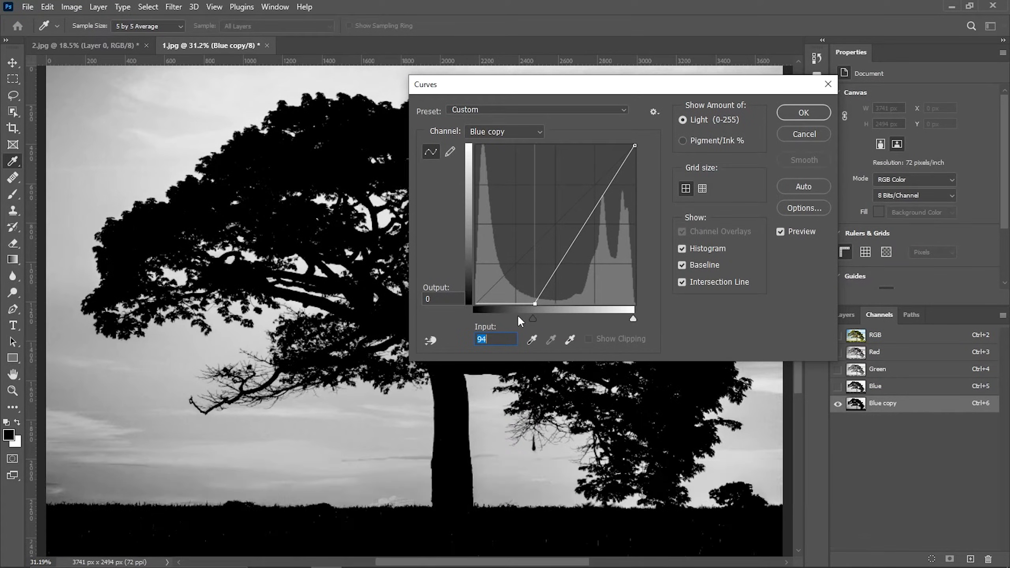
Set the Curves white input point to 160 and apply the adjustment to the Blue copy channel
click(634, 318)
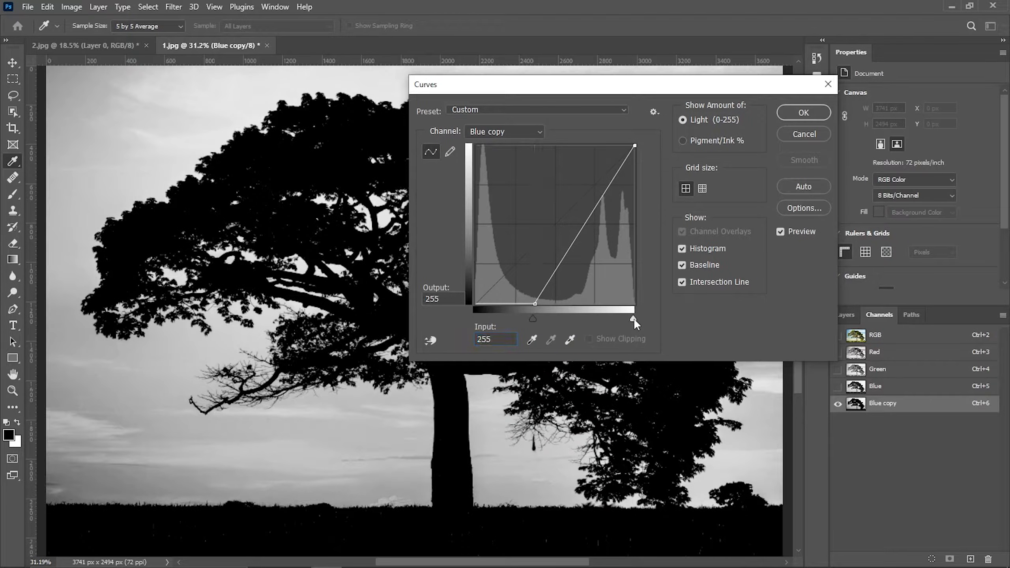
drag(633, 318, 560, 318)
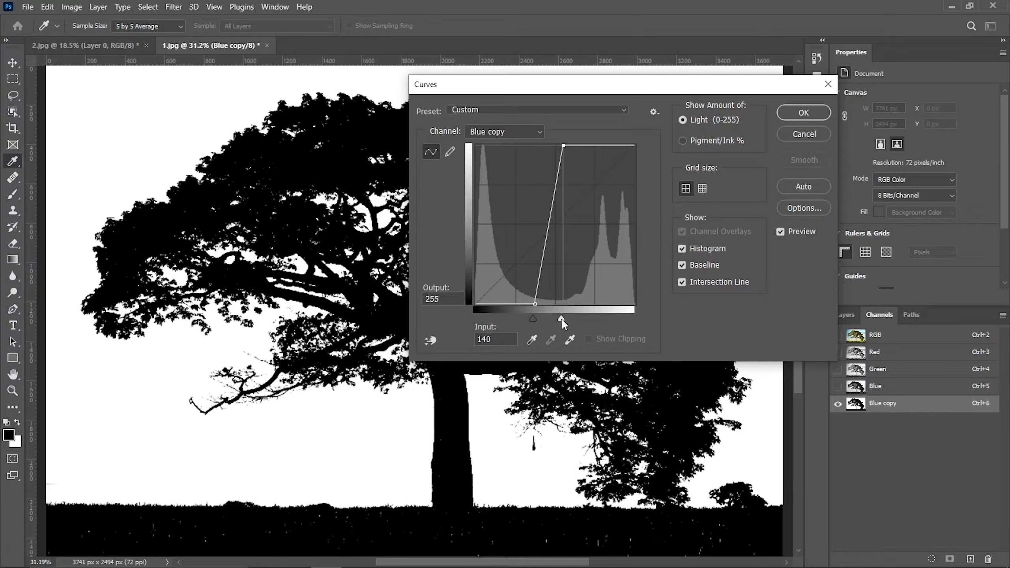
drag(561, 318, 561, 319)
key(ctrl+plus)
key(ctrl+plus)
key(ctrl+plus)
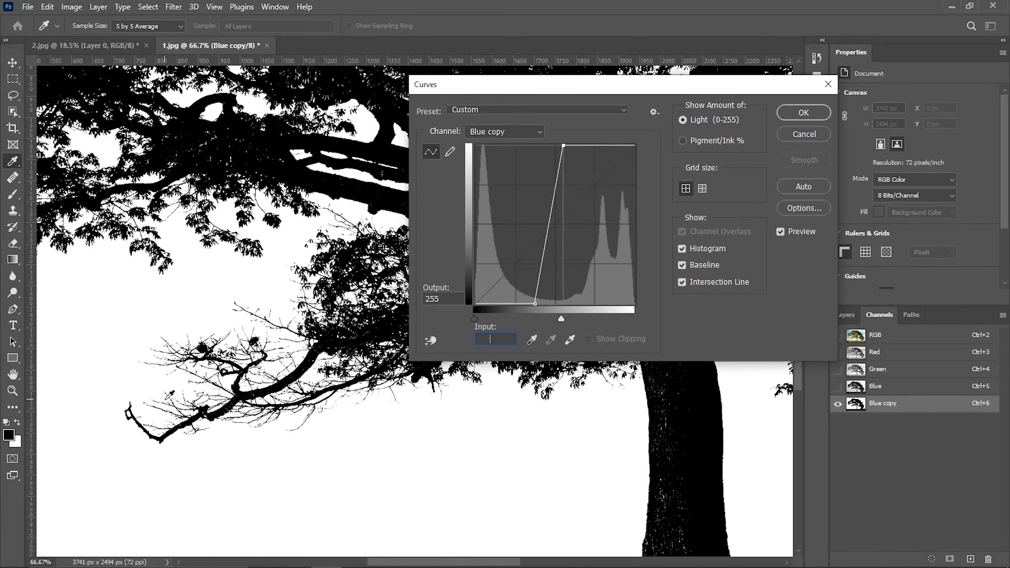
click(561, 318)
drag(561, 319, 536, 318)
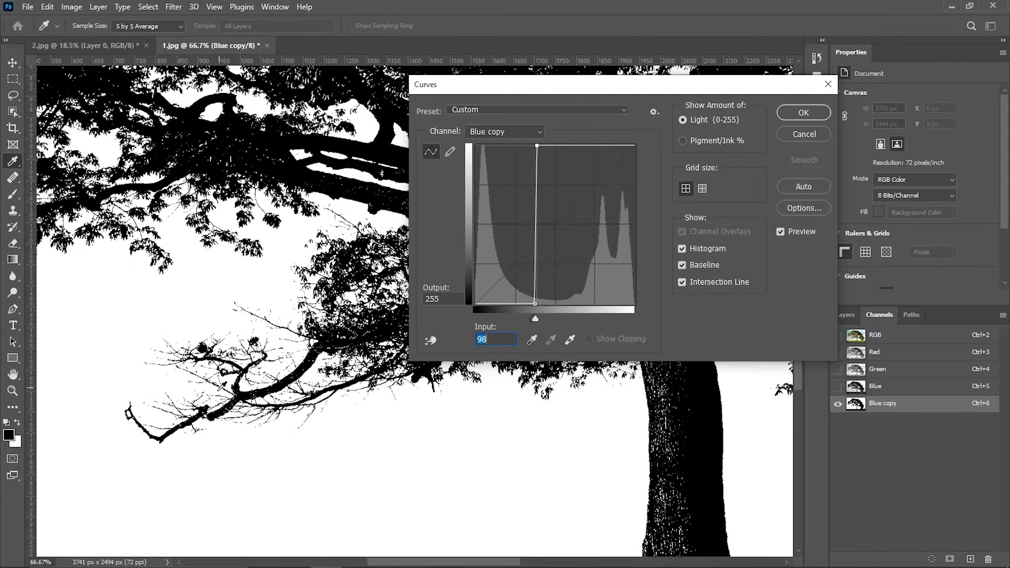
drag(535, 317, 536, 318)
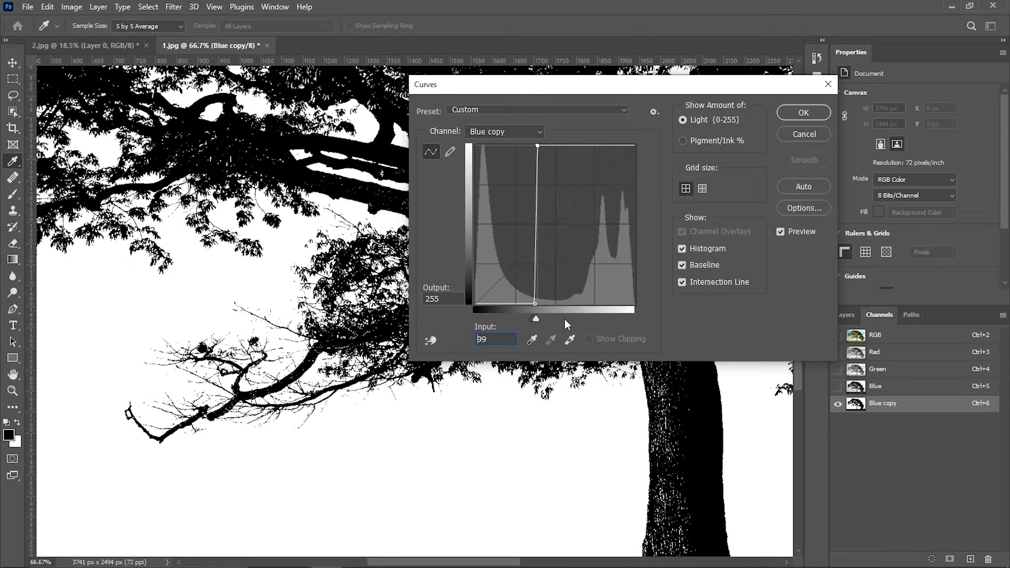
click(567, 318)
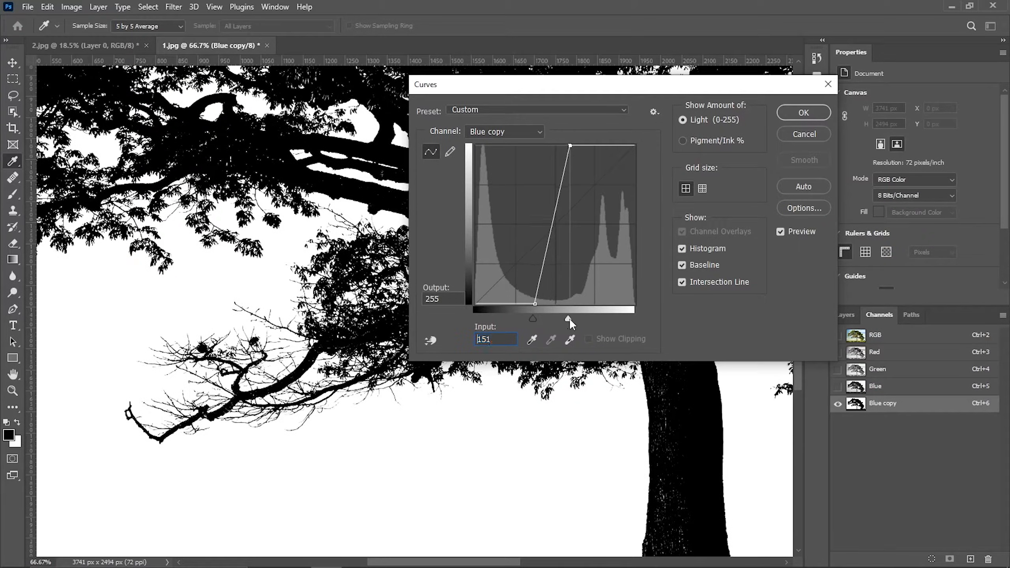
click(574, 318)
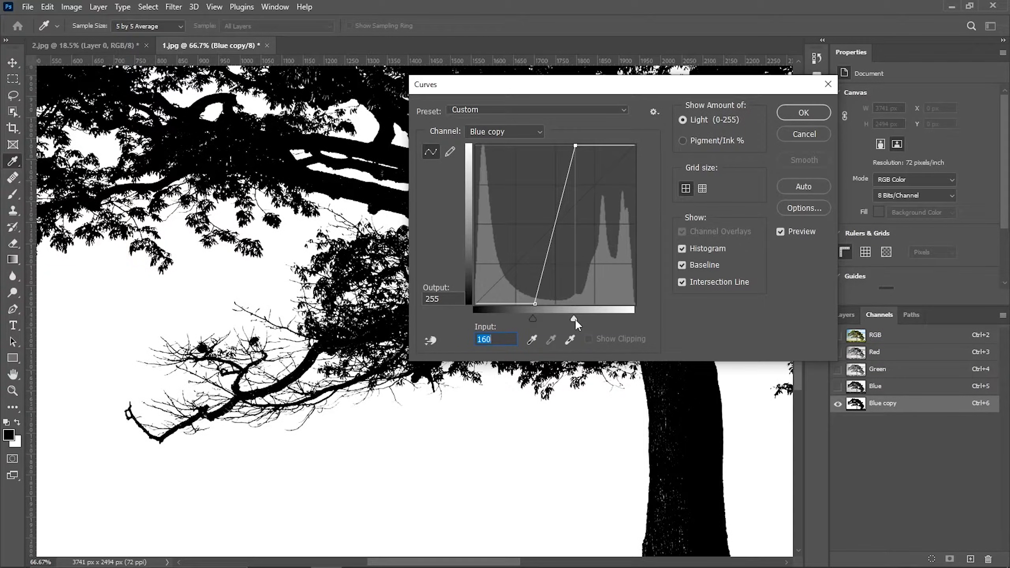
key(ctrl+0)
mouse_move(564, 93)
mouse_down()
mouse_move(624, 96)
mouse_move(554, 99)
mouse_up()
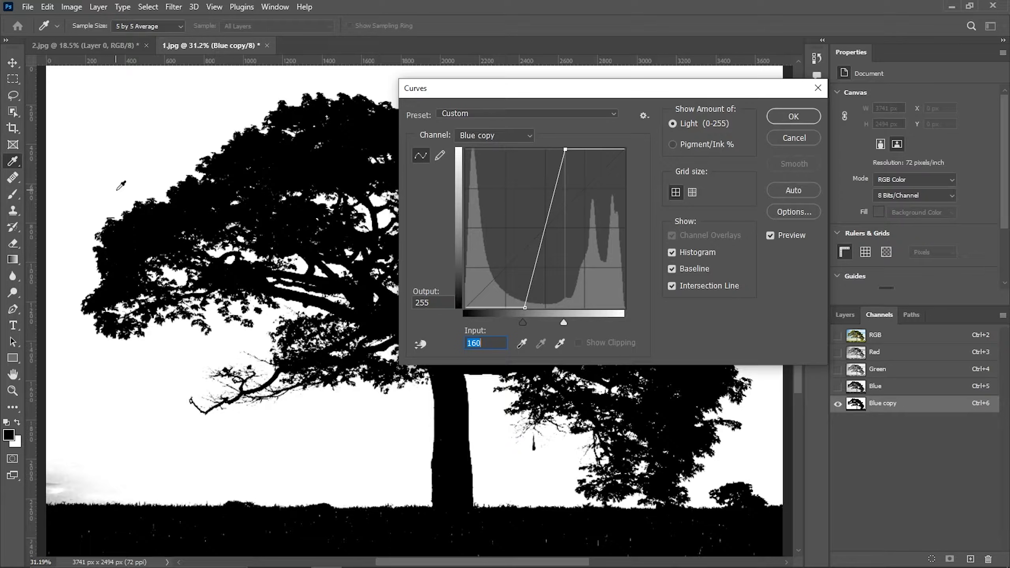
click(793, 115)
Paint the grey haze in the lower-left sky white using the Brush in Overlay mode
key(v)
scroll(61, 465, up, 5)
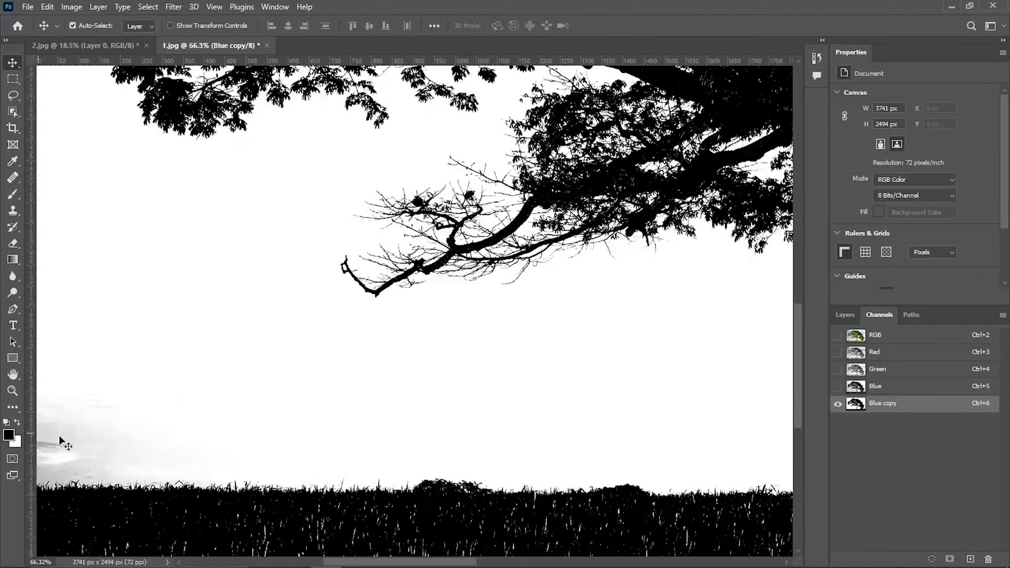
key(ctrl+0)
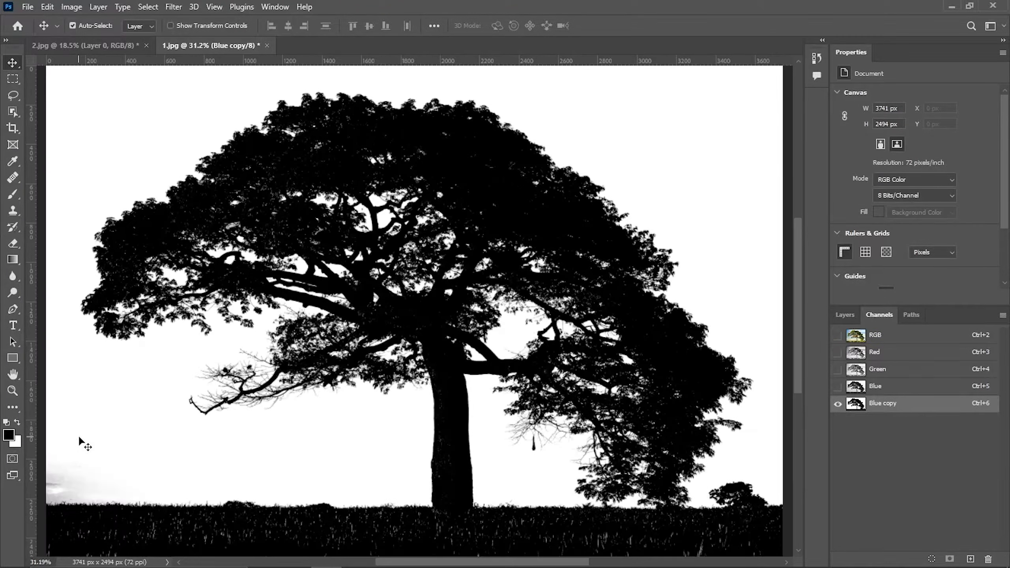
key(b)
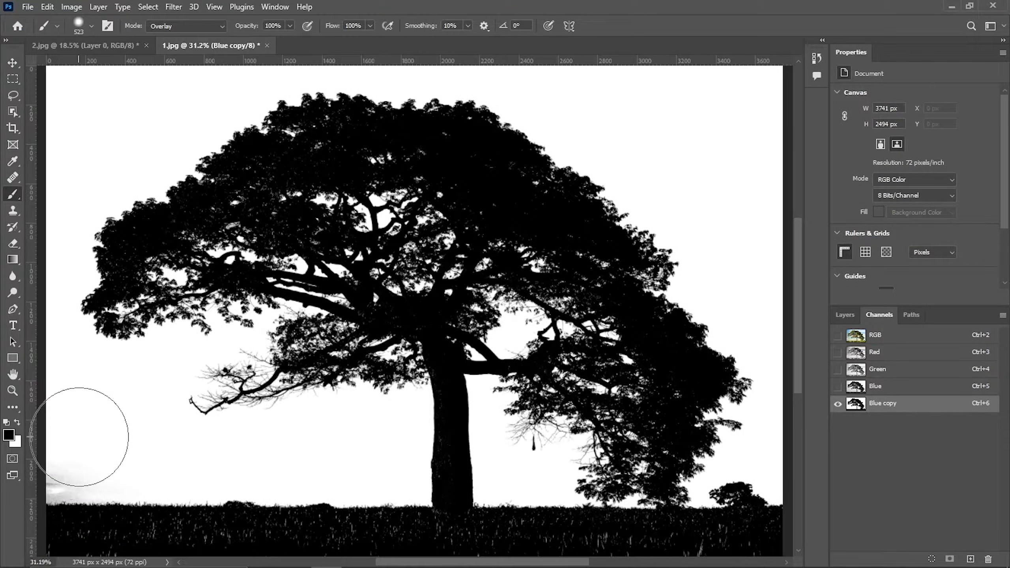
click(170, 26)
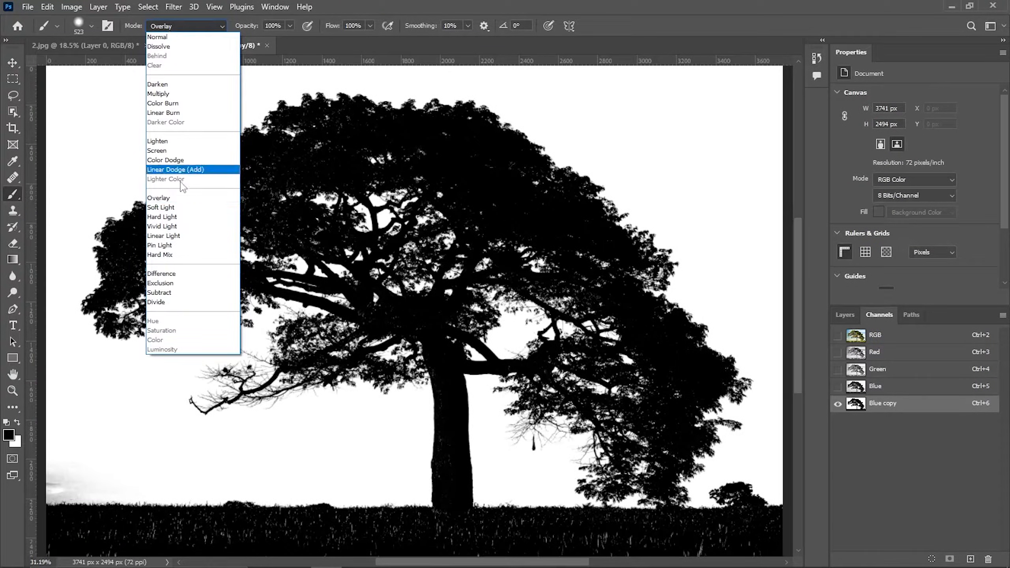
click(167, 197)
key(x)
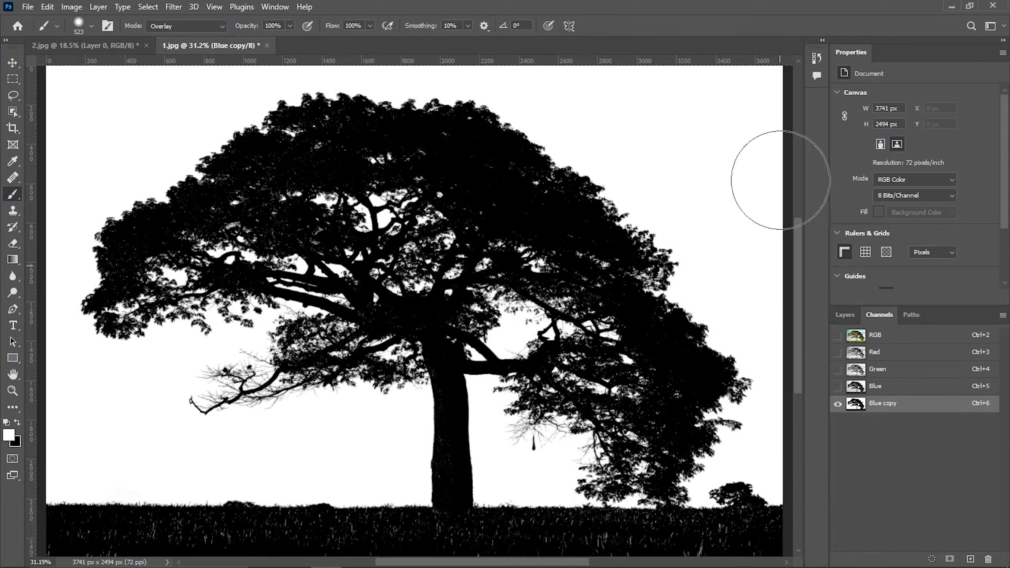
scroll(174, 59, up, 1)
Switch the brush to Normal mode and paint the grass strip at the bottom solid black
click(184, 25)
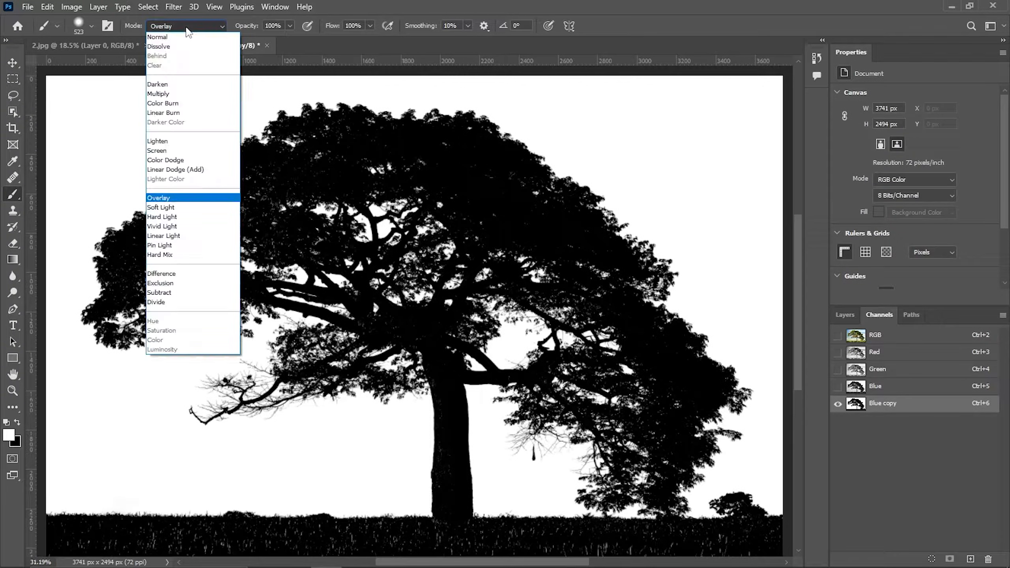
click(182, 35)
drag(237, 192, 270, 110)
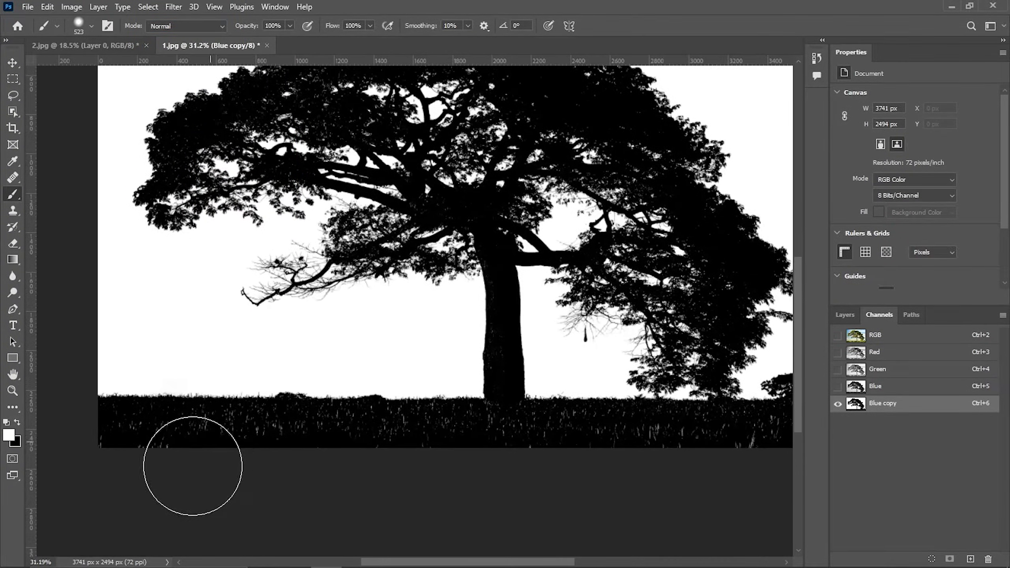
key(x)
drag(324, 469, 331, 482)
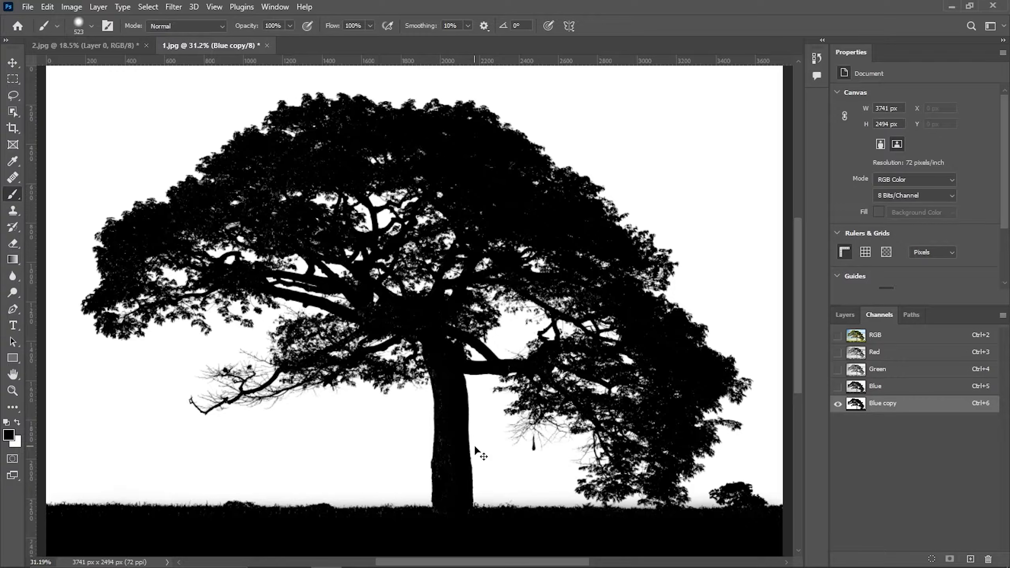
Invert the Blue copy channel and load it as a selection
key(ctrl+i)
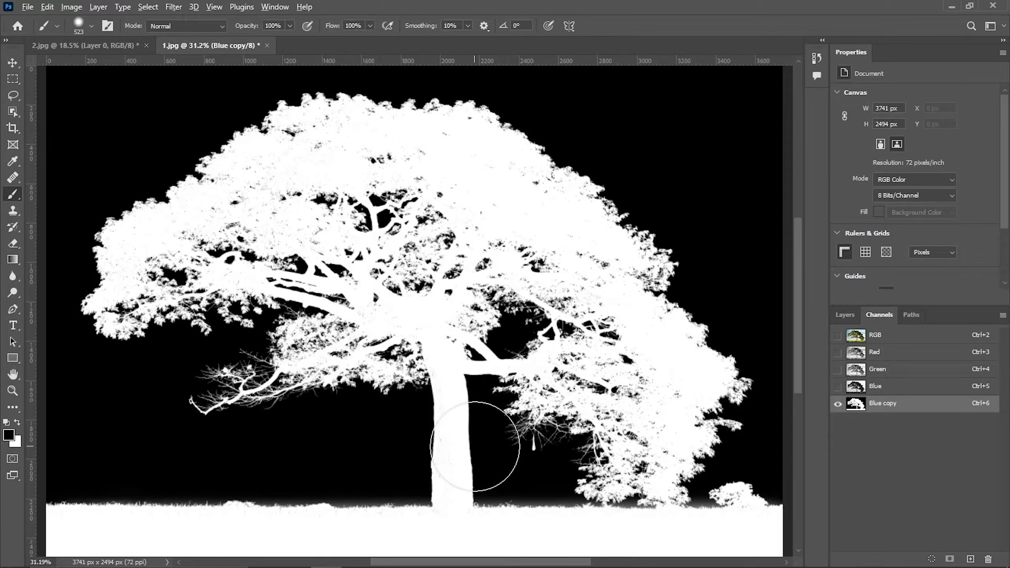
scroll(474, 446, down, 1)
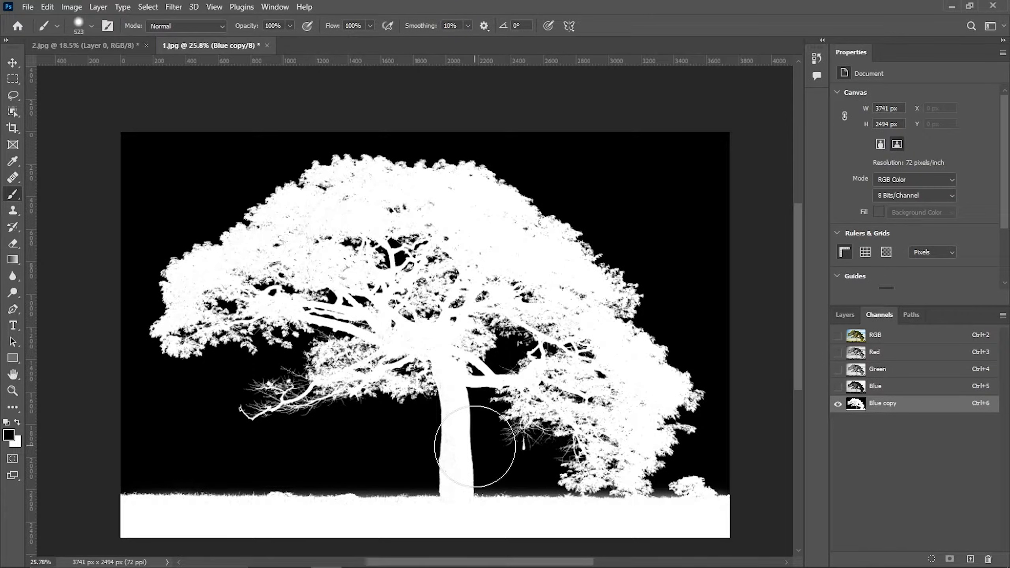
ctrl+click(854, 405)
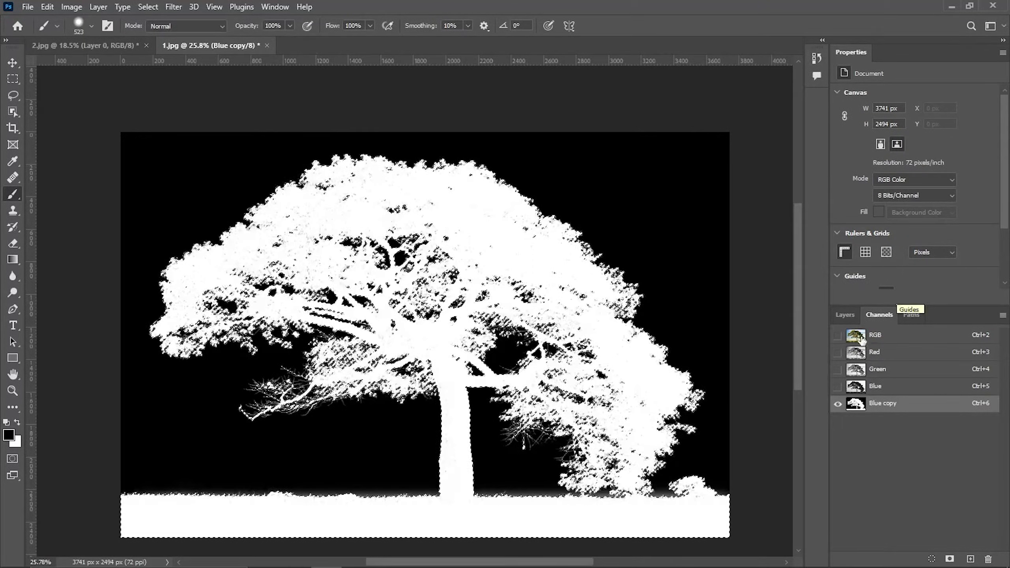
Add a layer mask from the selection to the photo layer
click(845, 315)
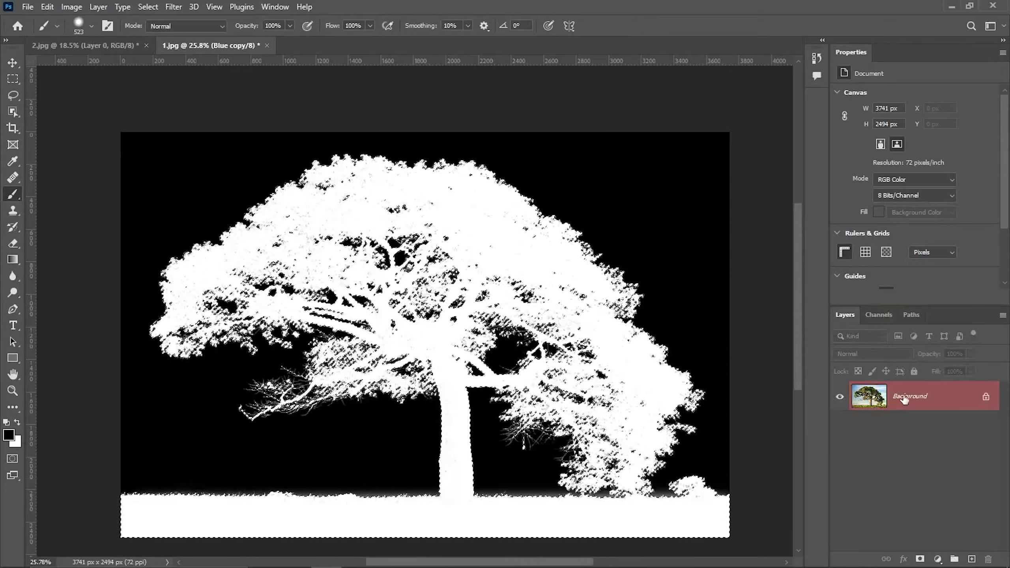
click(919, 559)
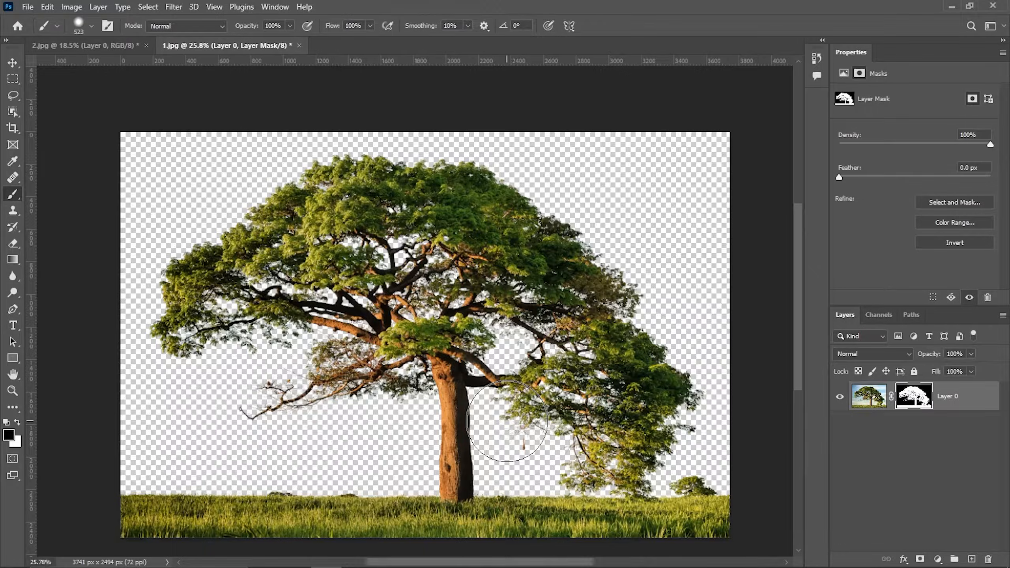
Drag sky.jpg from the file folder into the tree document as a new layer
key(super)
click(271, 561)
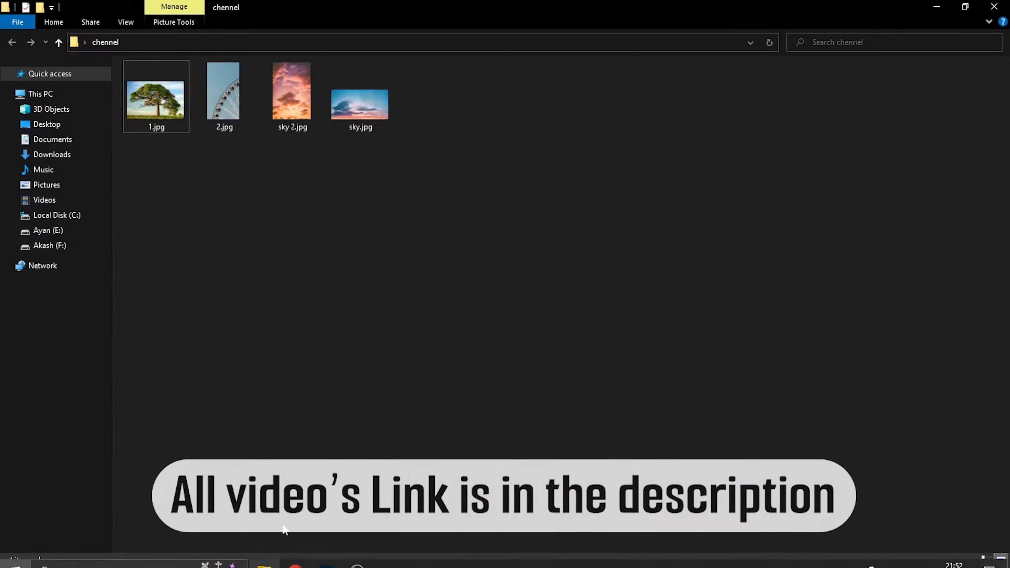
drag(360, 105, 400, 412)
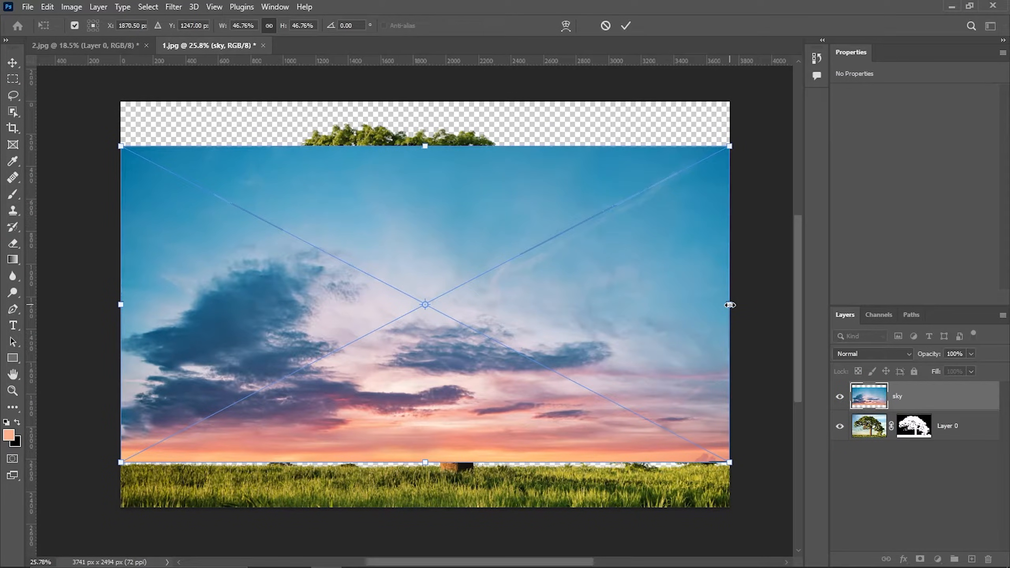
Scale the sky layer to about 55% so it fills the area above the grass, and commit the transform
drag(730, 304, 791, 292)
drag(643, 327, 641, 315)
drag(420, 475, 419, 469)
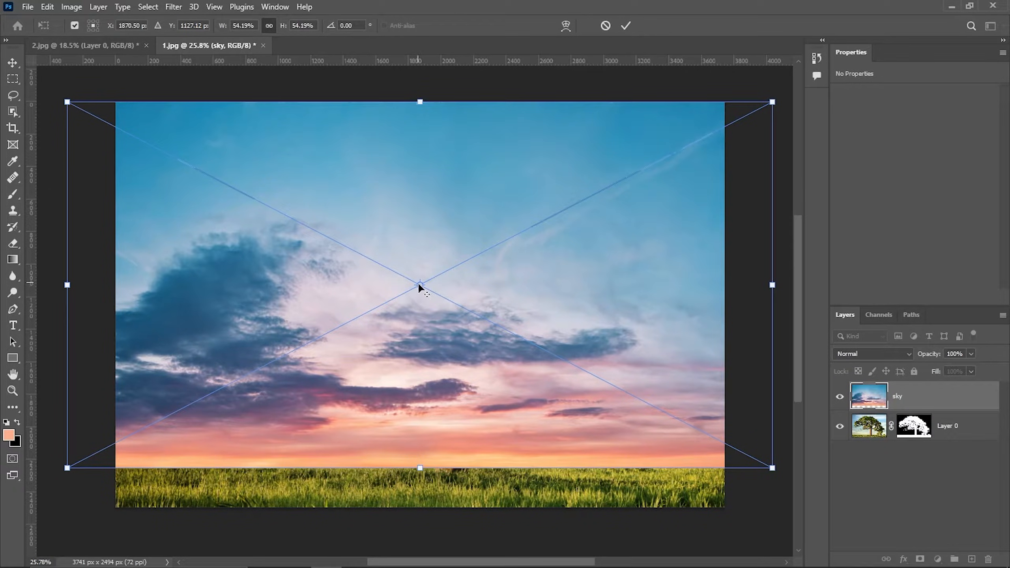
drag(775, 287, 728, 287)
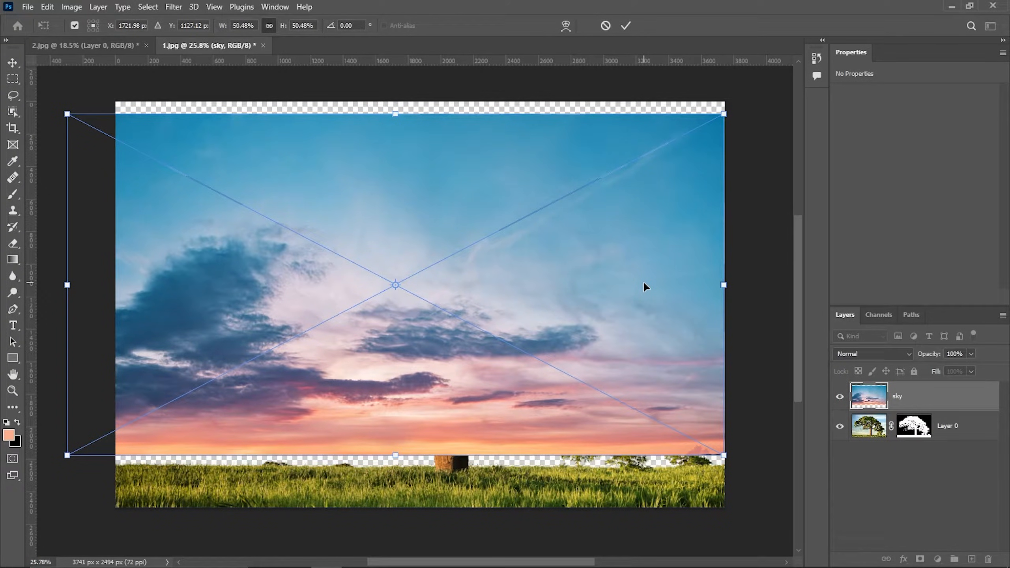
key(ctrl+z)
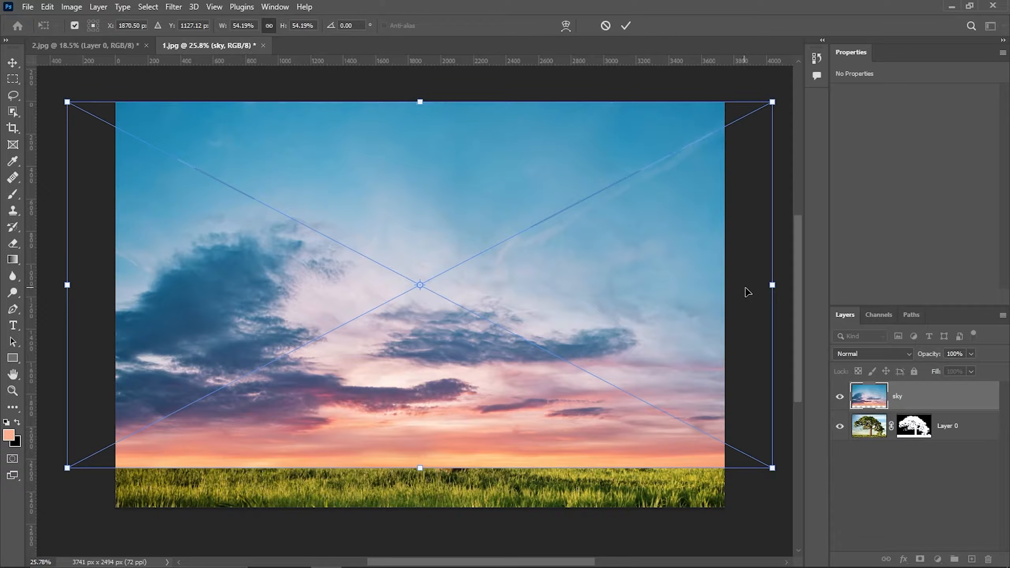
drag(773, 285, 696, 289)
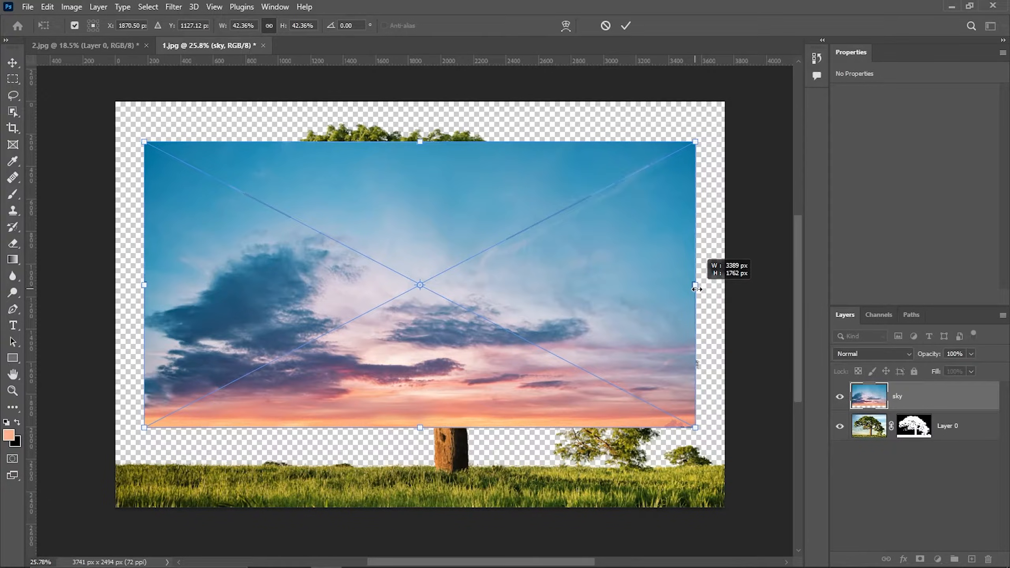
drag(696, 289, 779, 291)
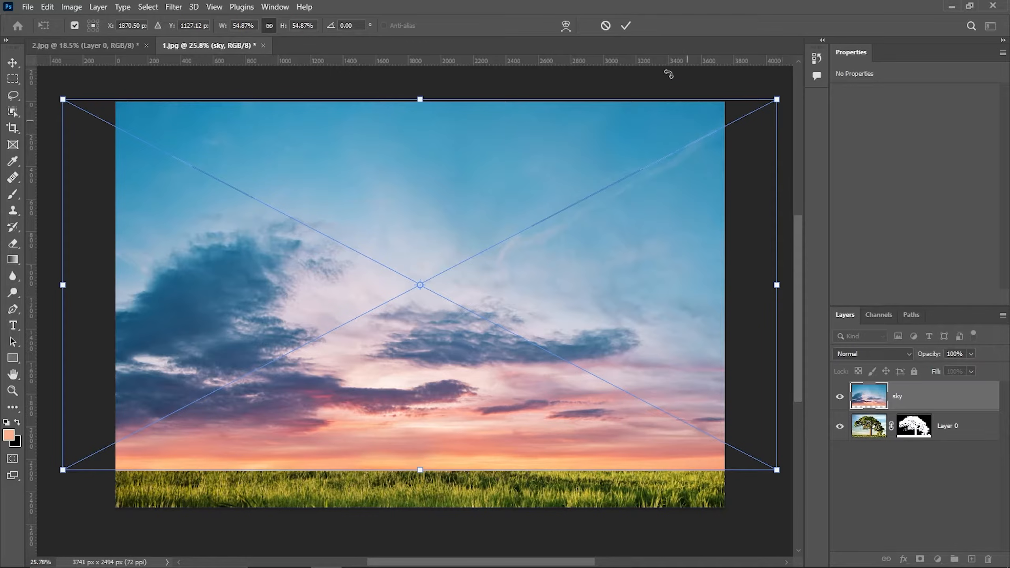
click(626, 26)
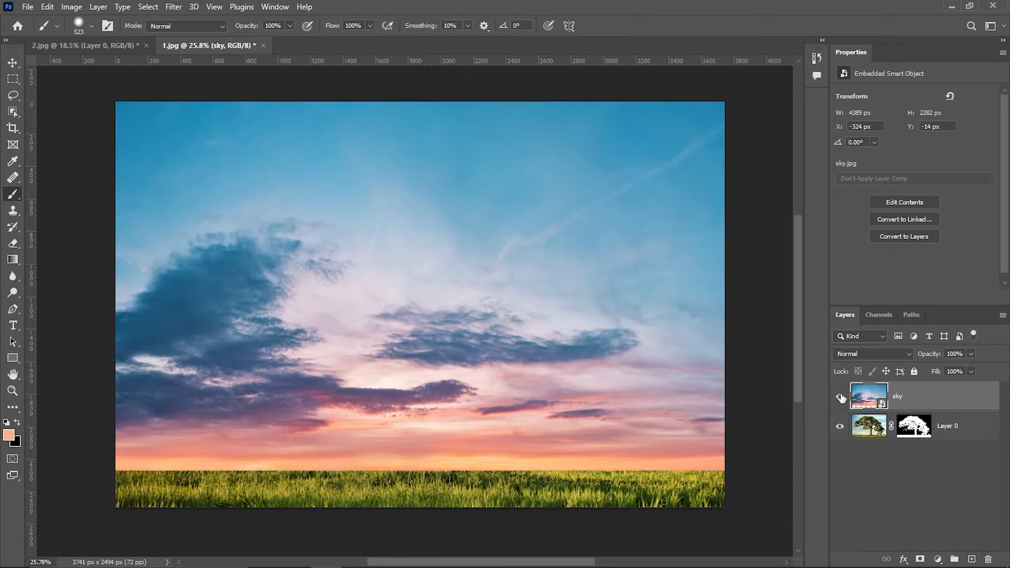
Place the sky layer beneath the tree layer and put a duplicate of it above the tree layer
drag(917, 397, 914, 435)
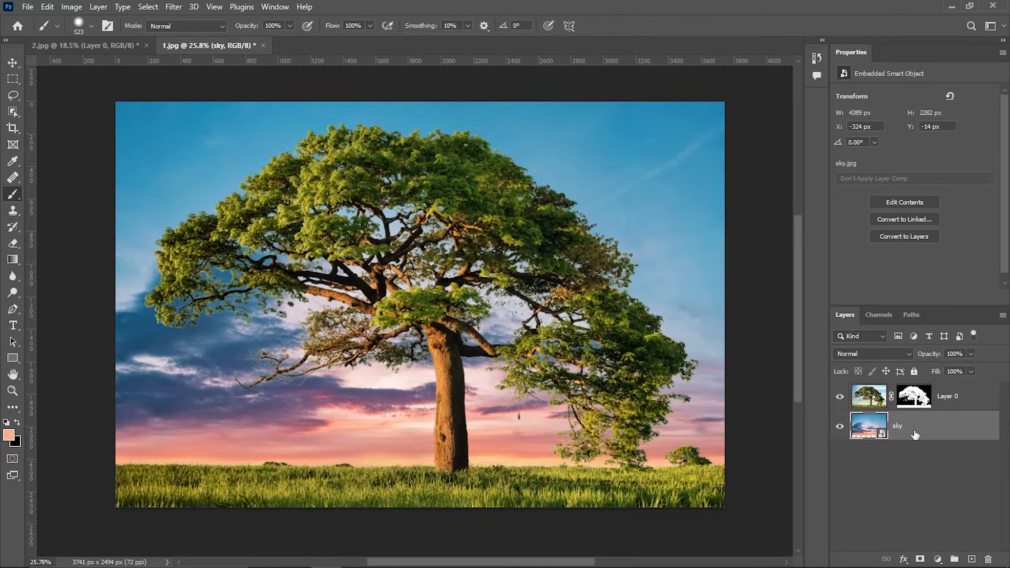
key(ctrl+j)
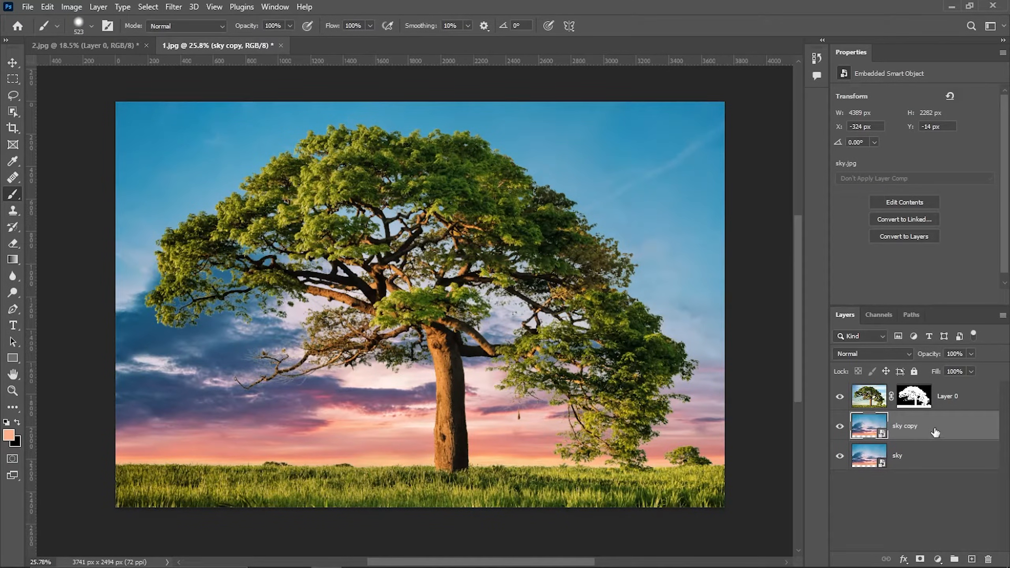
drag(934, 431, 933, 383)
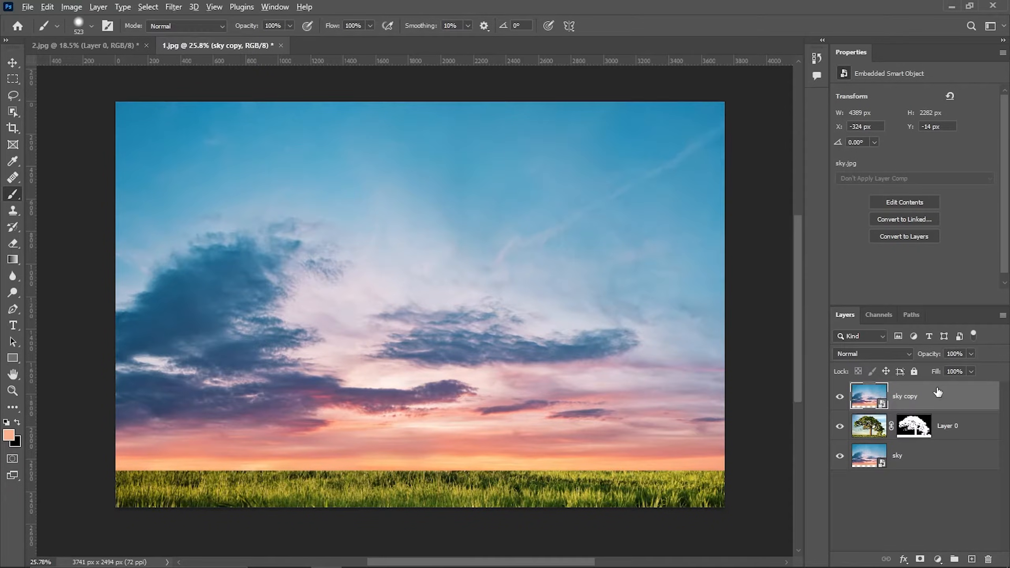
Copy the tree layer's mask onto the sky copy layer and select that layer's image
drag(921, 434, 920, 400)
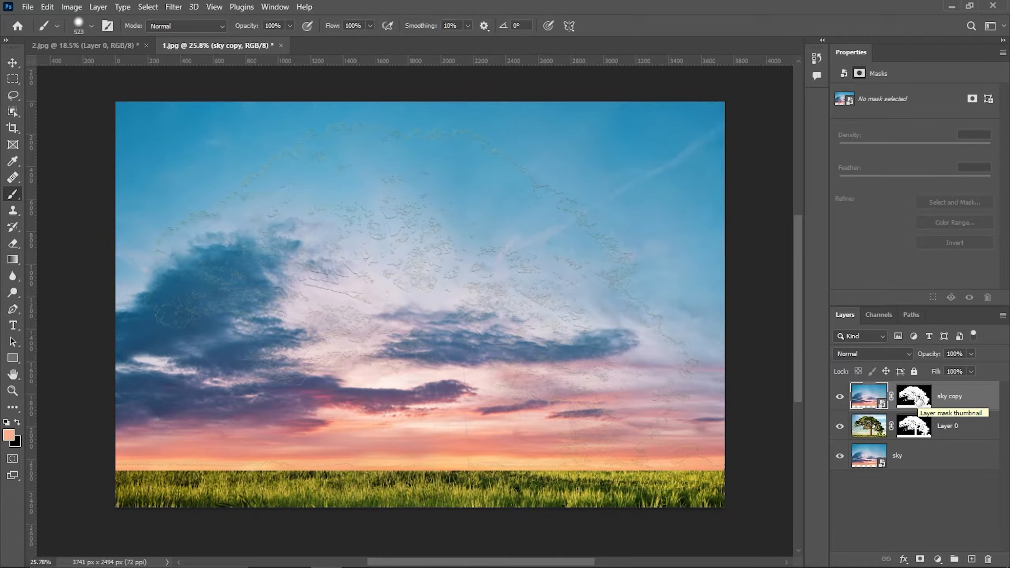
click(873, 400)
Apply a strong Gaussian Blur to the sky copy layer
click(178, 6)
mouse_move(195, 165)
click(353, 216)
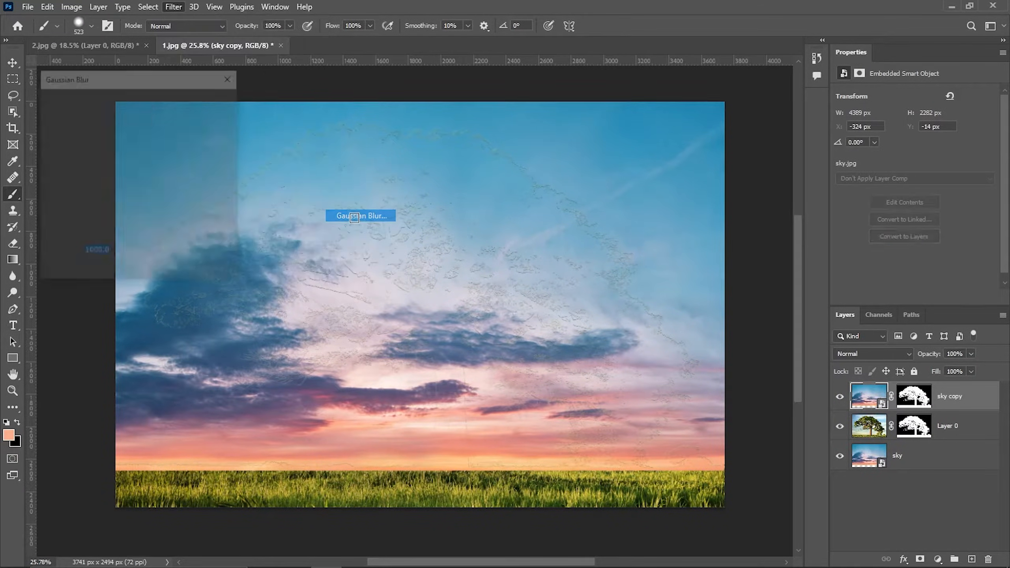
drag(170, 273, 50, 271)
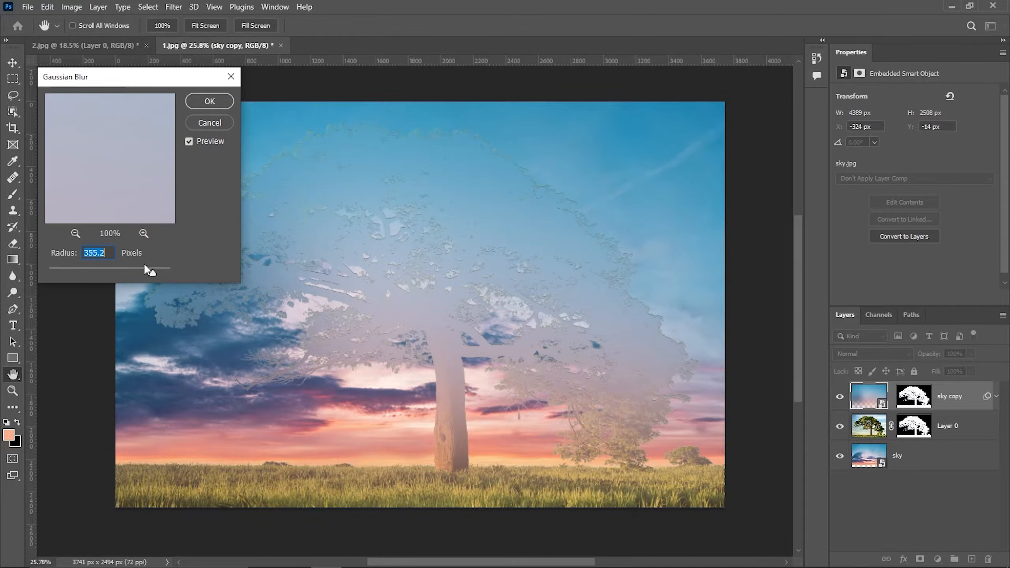
drag(154, 272, 179, 272)
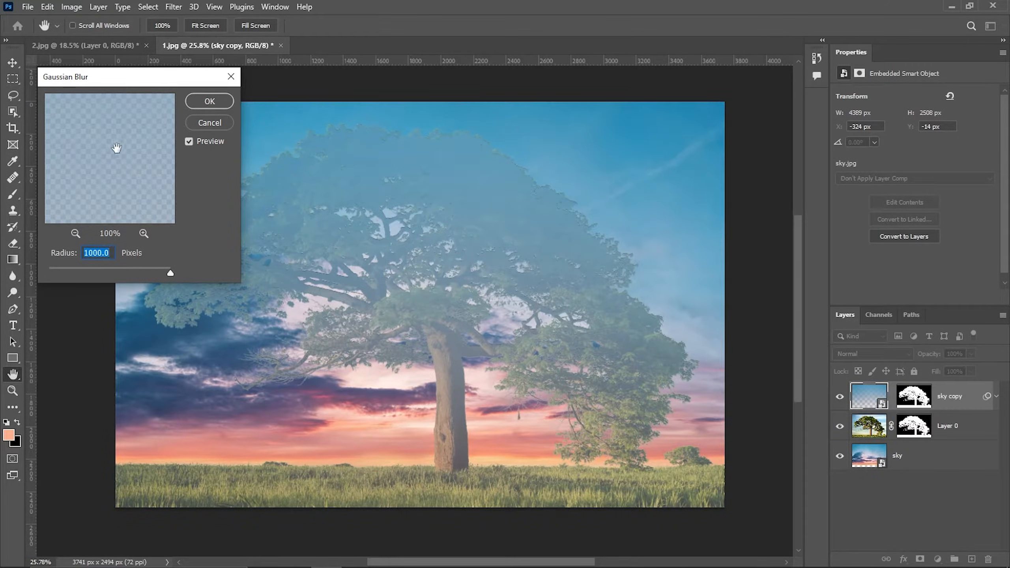
drag(171, 273, 156, 273)
click(198, 102)
Set the sky copy layer's blend mode to Multiply
key(b)
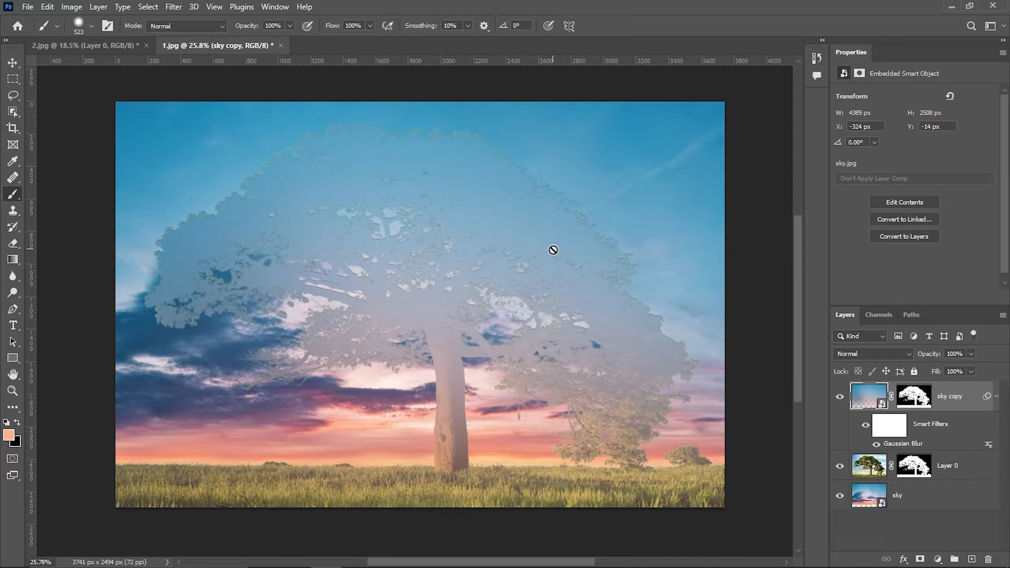
click(885, 351)
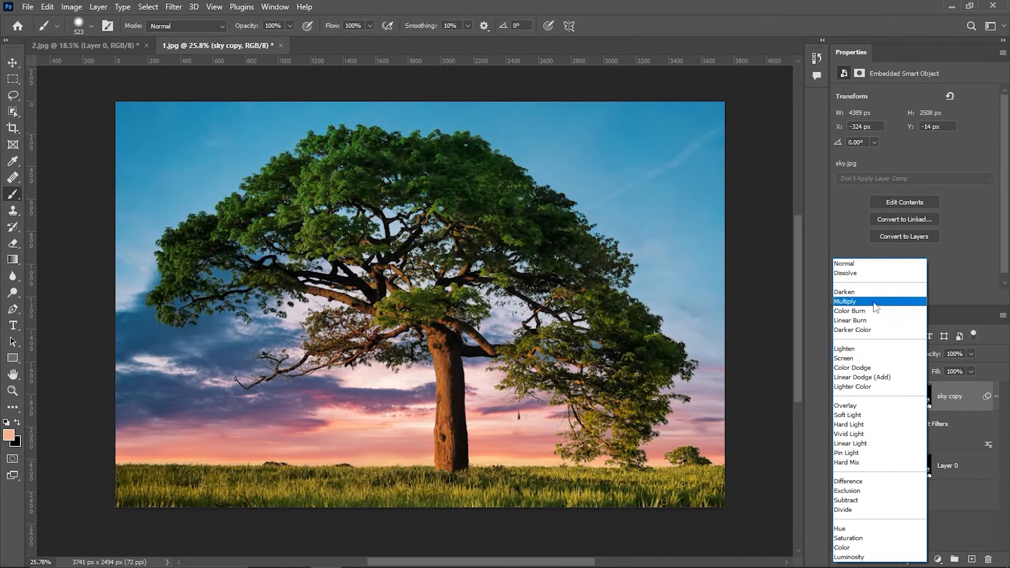
click(873, 303)
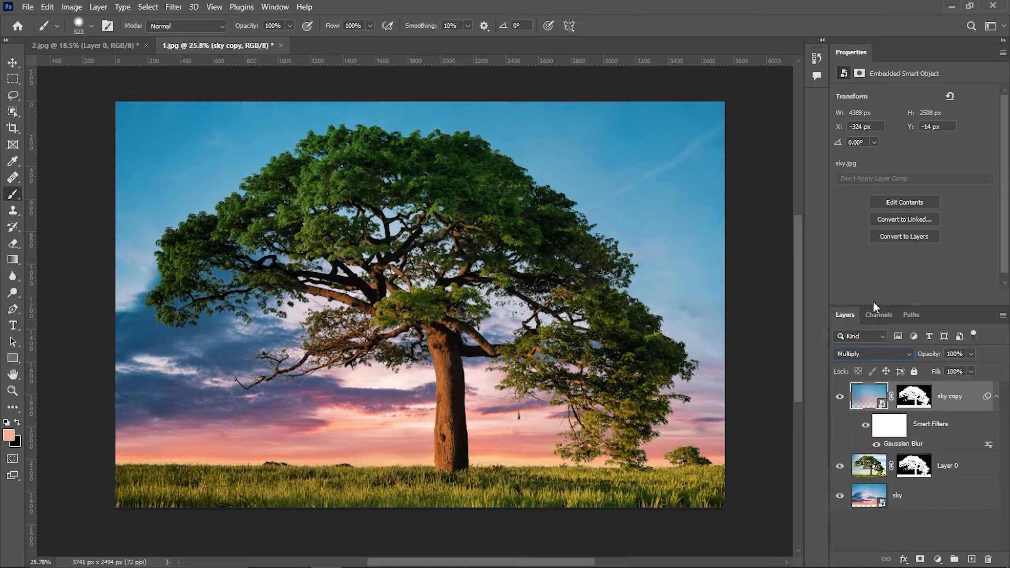
Toggle the visibility of the sky copy and tree layers to compare the effect
click(840, 397)
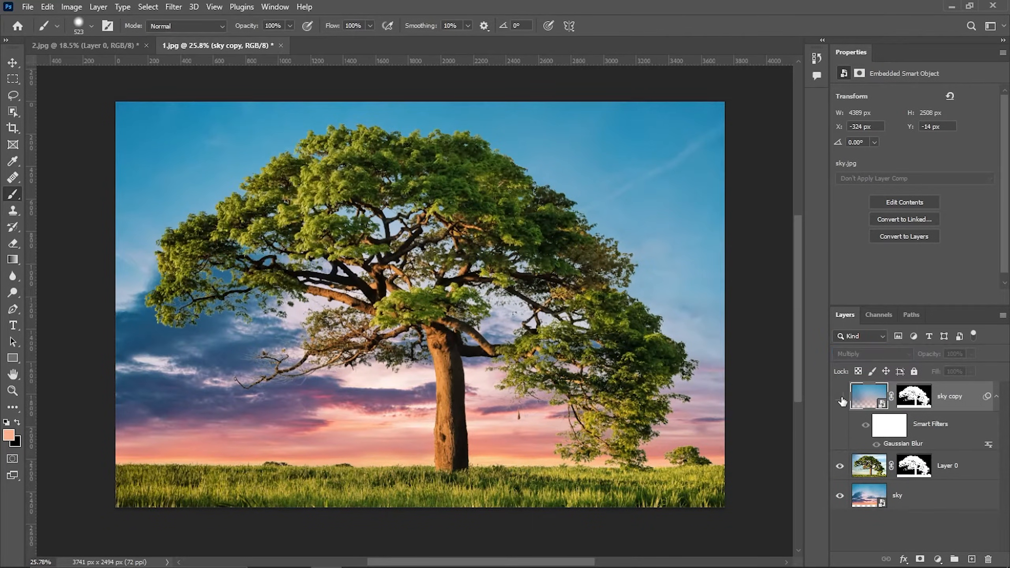
click(840, 397)
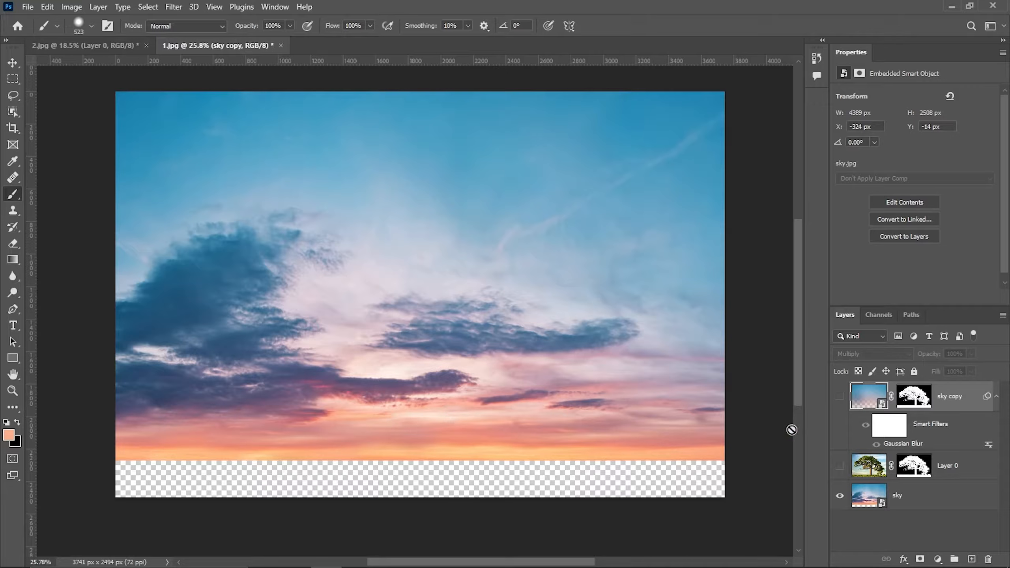
click(839, 465)
click(840, 396)
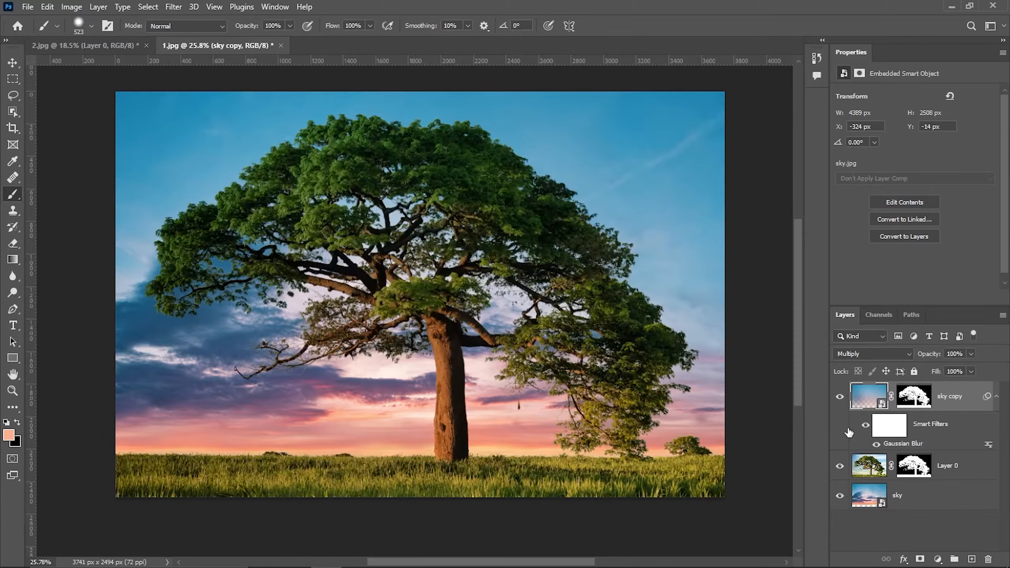
Flip the sky layer horizontally with Free Transform
click(871, 504)
key(ctrl+t)
right_click(491, 381)
click(516, 362)
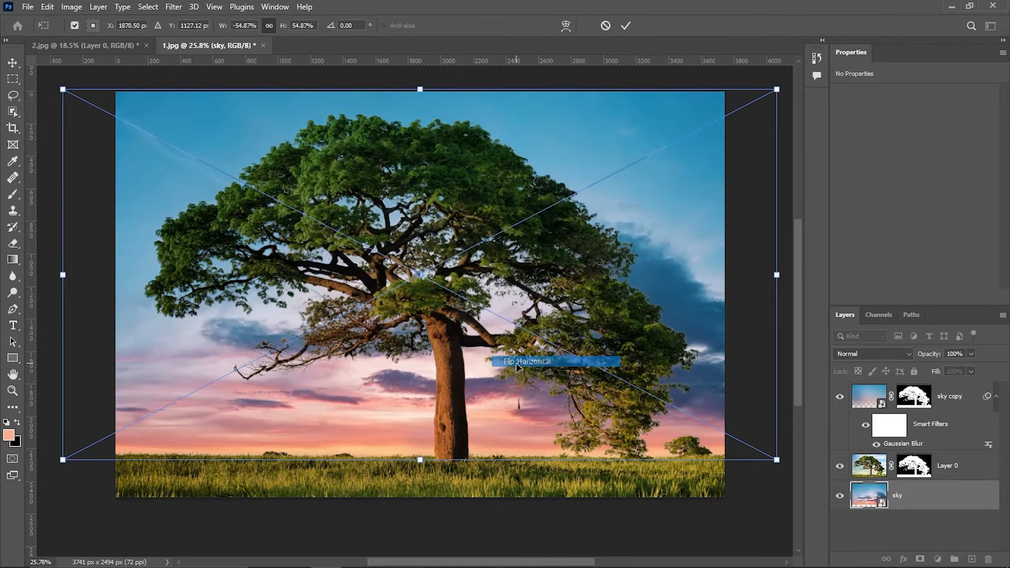
click(629, 27)
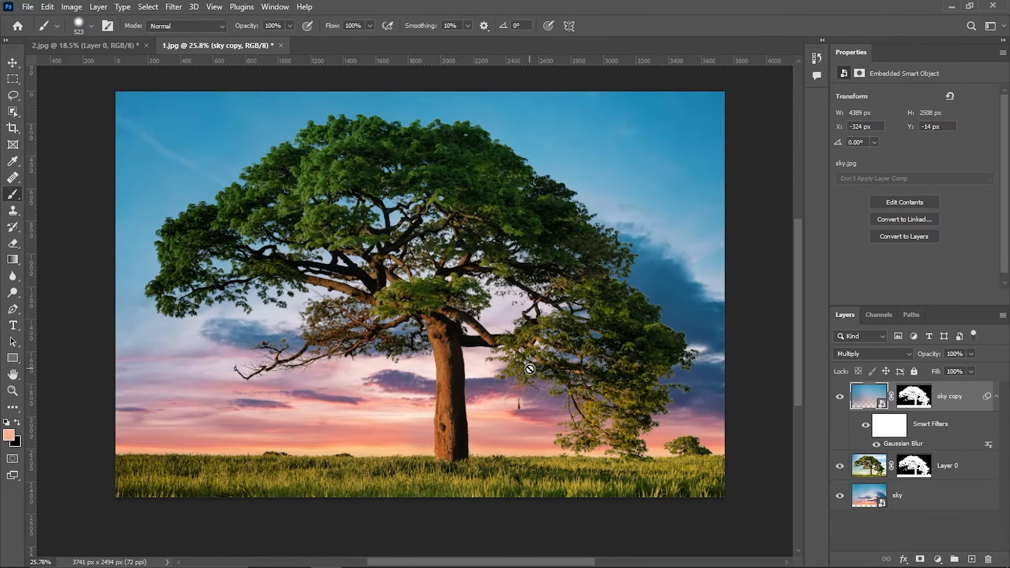
Flip the blurred sky copy layer horizontally as well and commit the transform
key(ctrl+t)
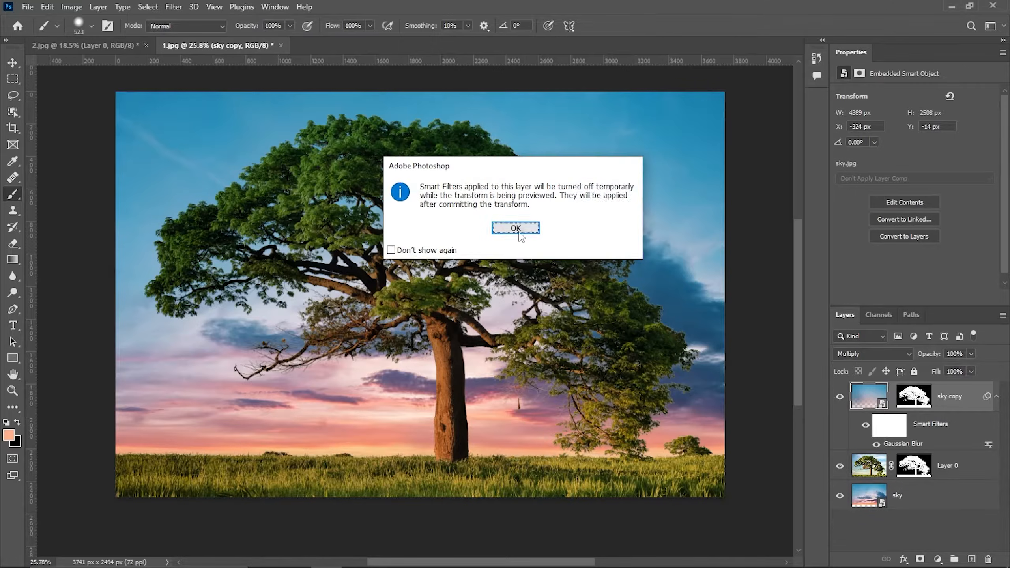
click(517, 229)
right_click(517, 231)
click(544, 468)
click(628, 26)
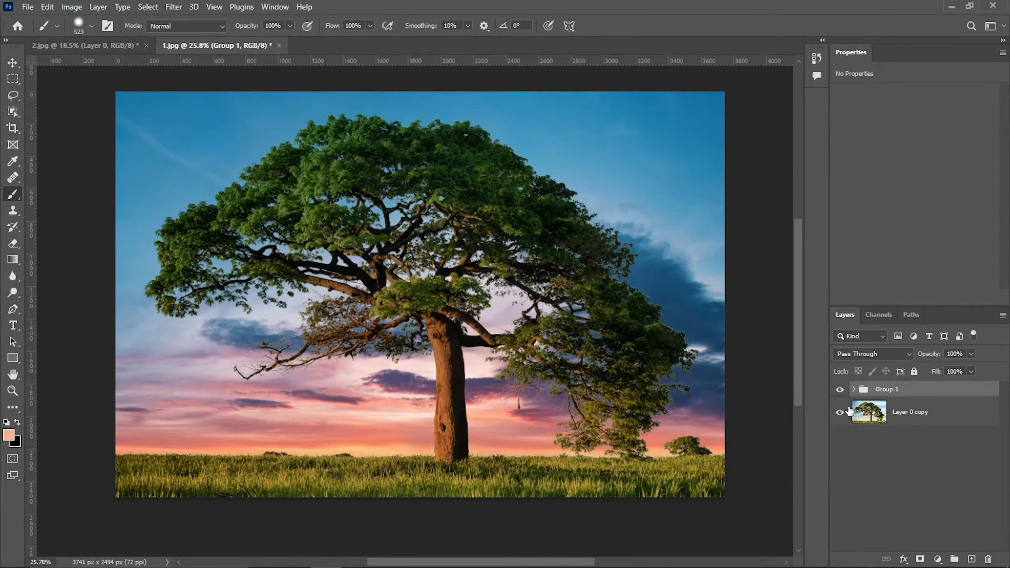
Toggle Group 1's visibility to compare the composite with the original photo
click(841, 390)
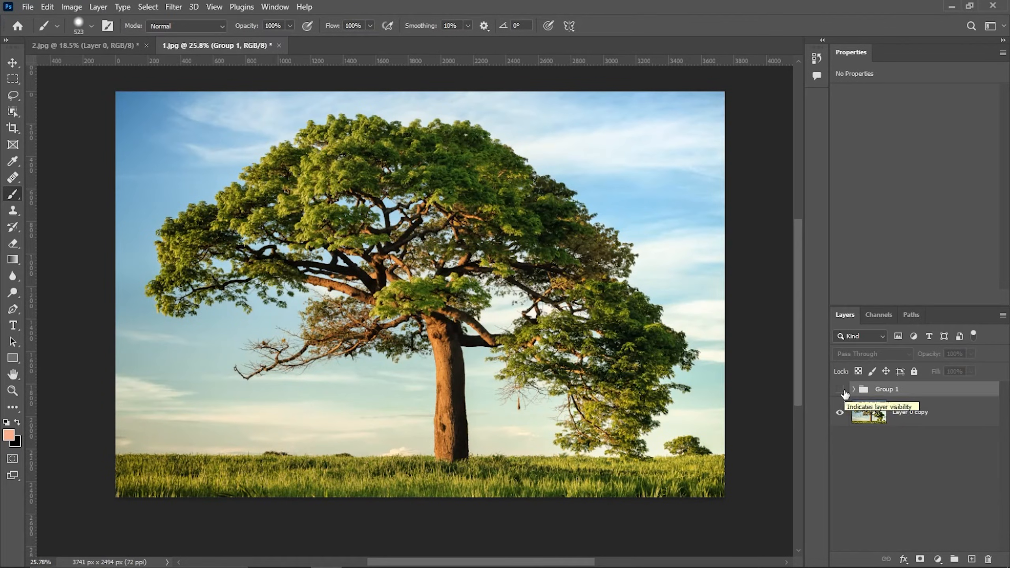
click(841, 390)
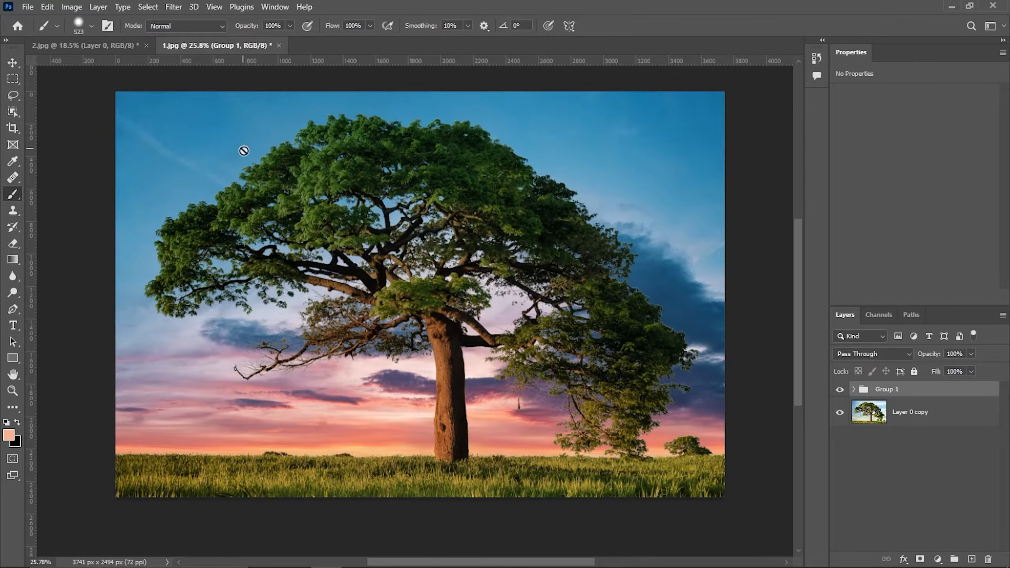
Switch to the 2.jpg document and zoom in to examine the ferris wheel's edges
click(110, 45)
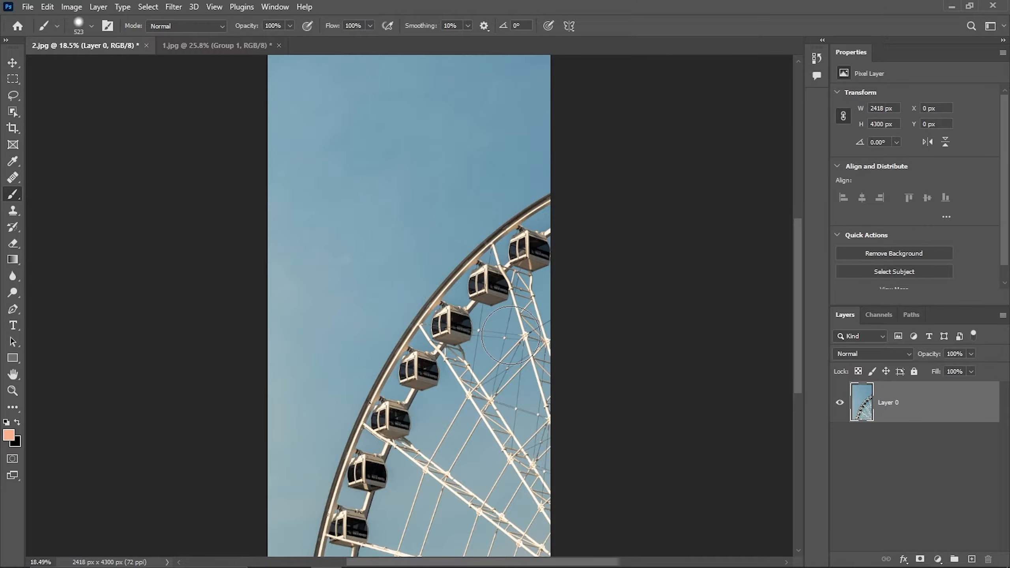
key(v)
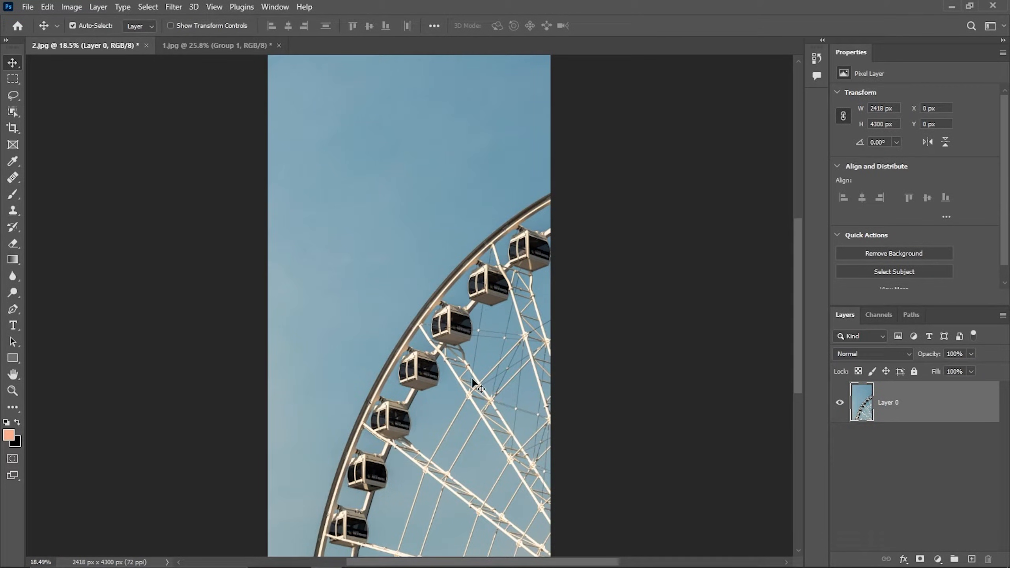
scroll(460, 328, up, 1)
scroll(461, 330, up, 4)
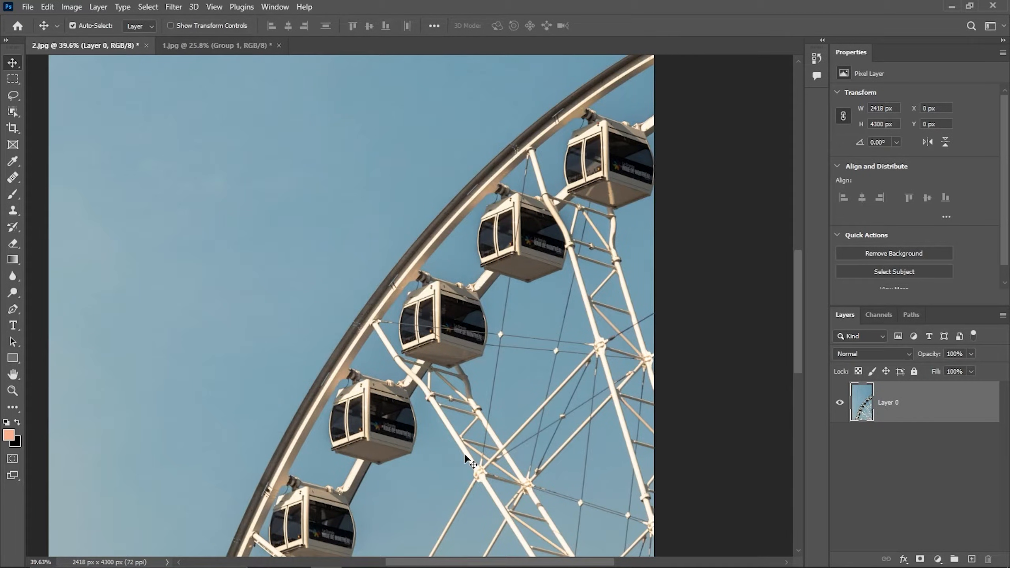
scroll(343, 354, up, 5)
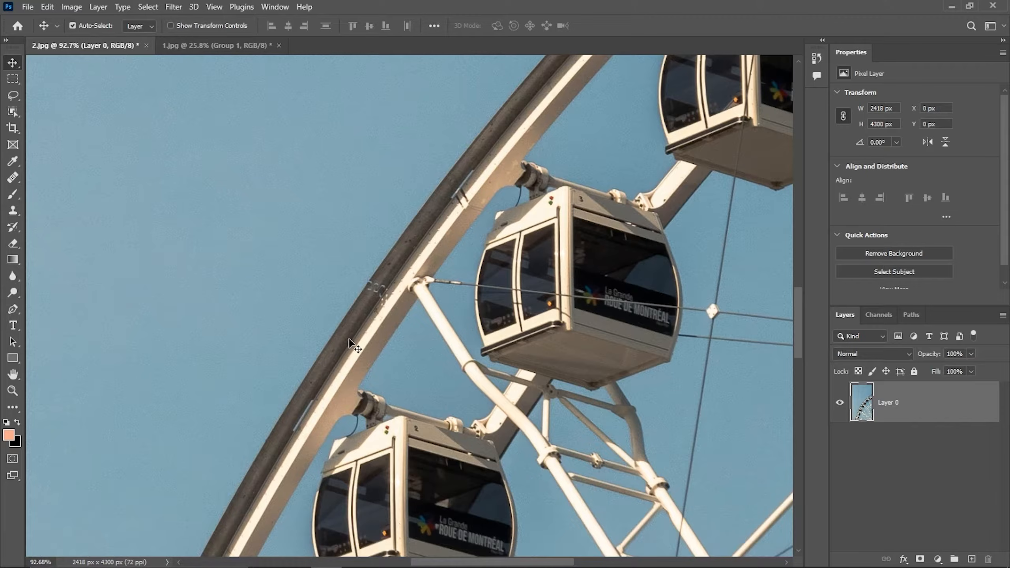
drag(585, 512, 513, 413)
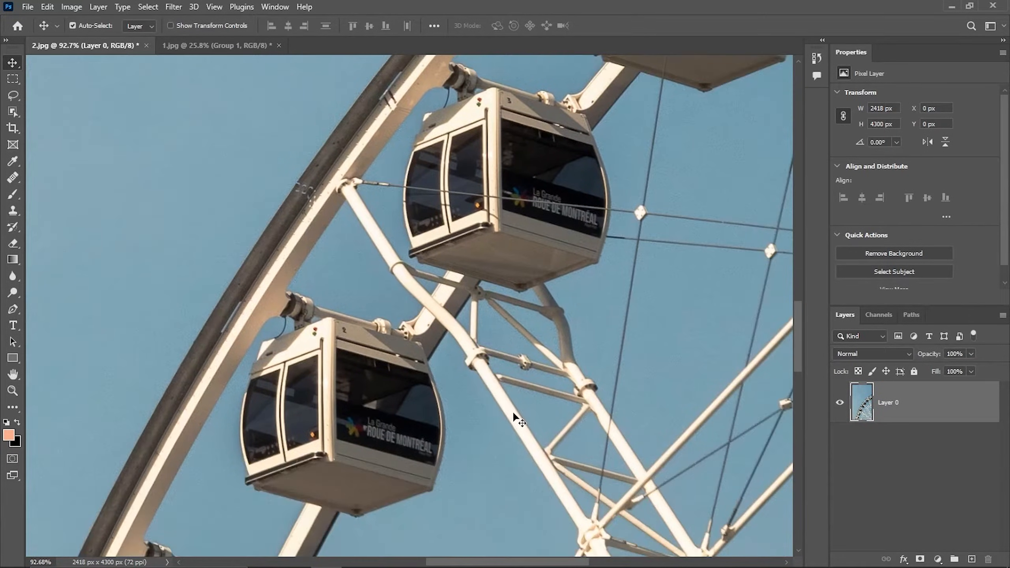
key(ctrl+0)
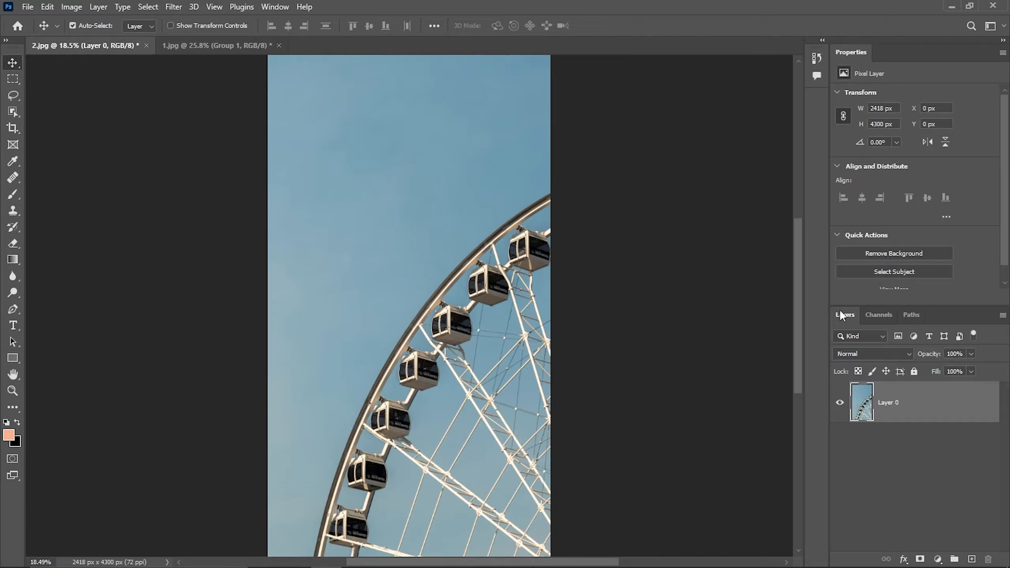
Compare the Red, Green and Blue channels of the ferris wheel photo
click(876, 314)
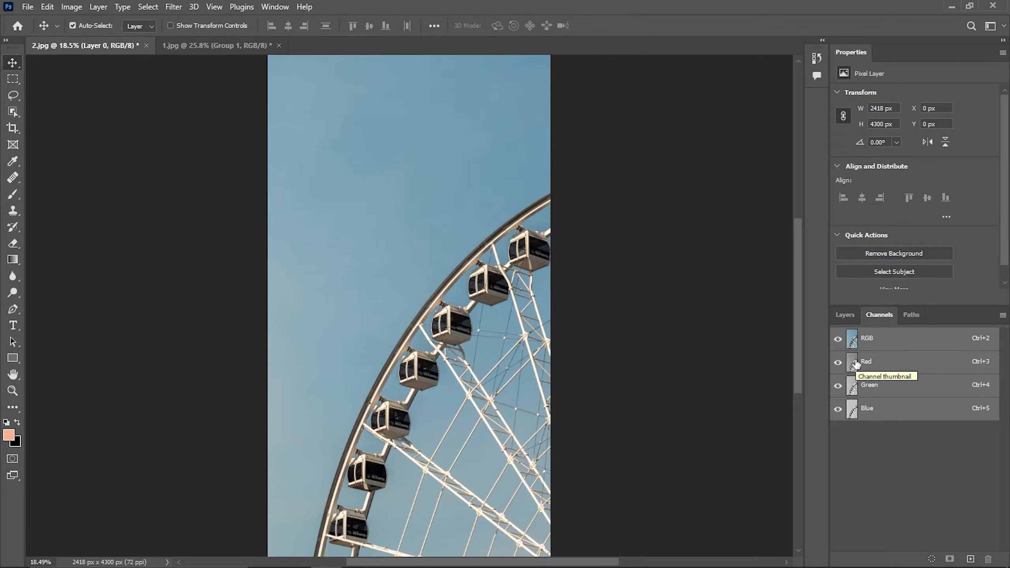
click(855, 363)
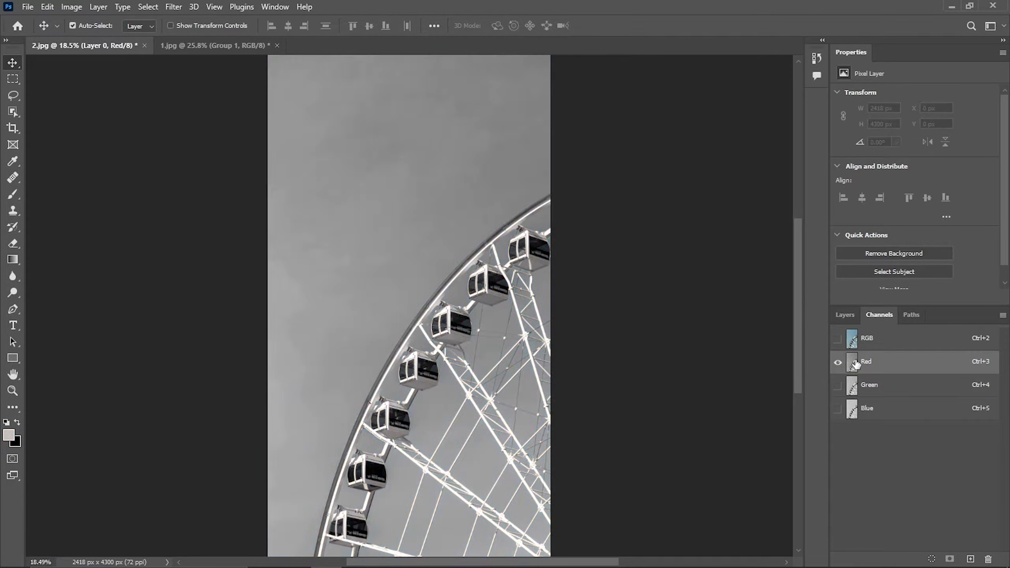
click(854, 388)
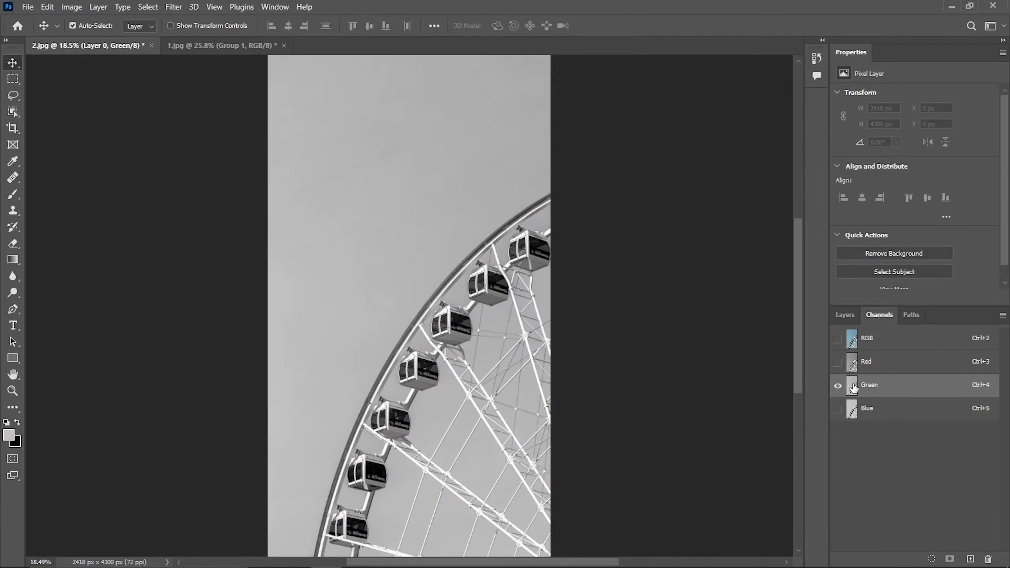
click(852, 407)
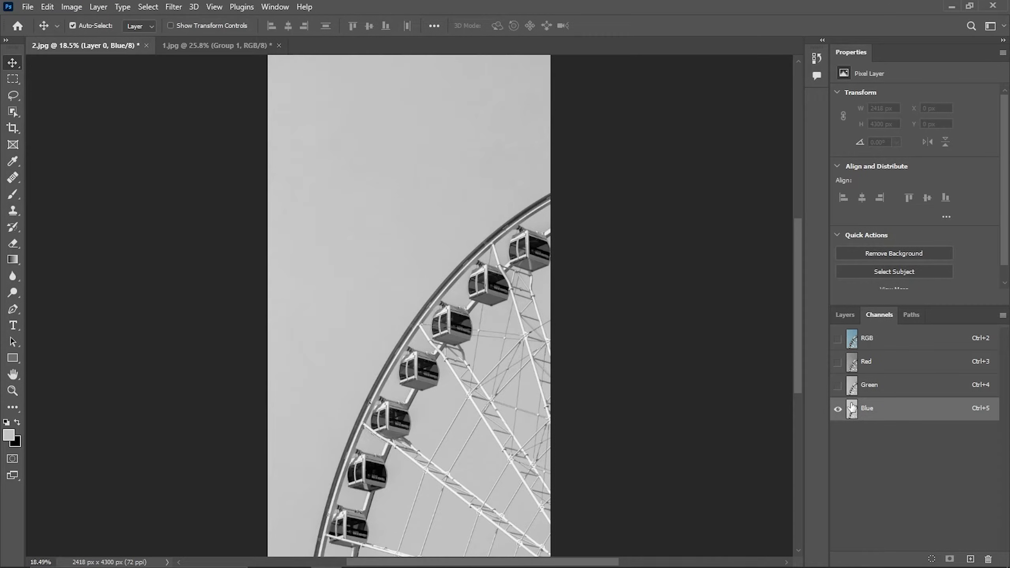
Duplicate the Blue channel and apply Curves, pulling the black and white input sliders together with the white point at 198
drag(853, 407, 970, 560)
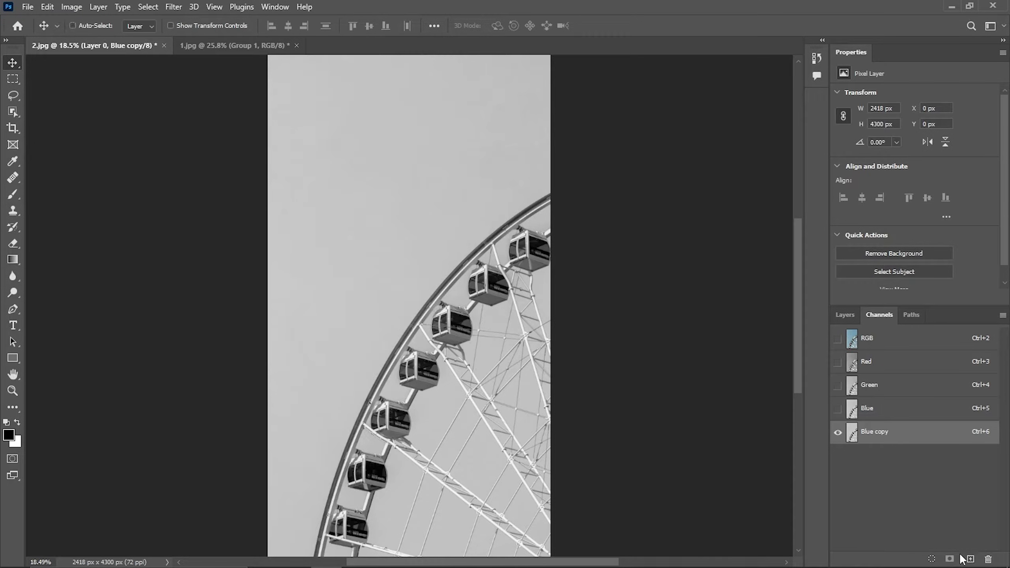
key(ctrl+m)
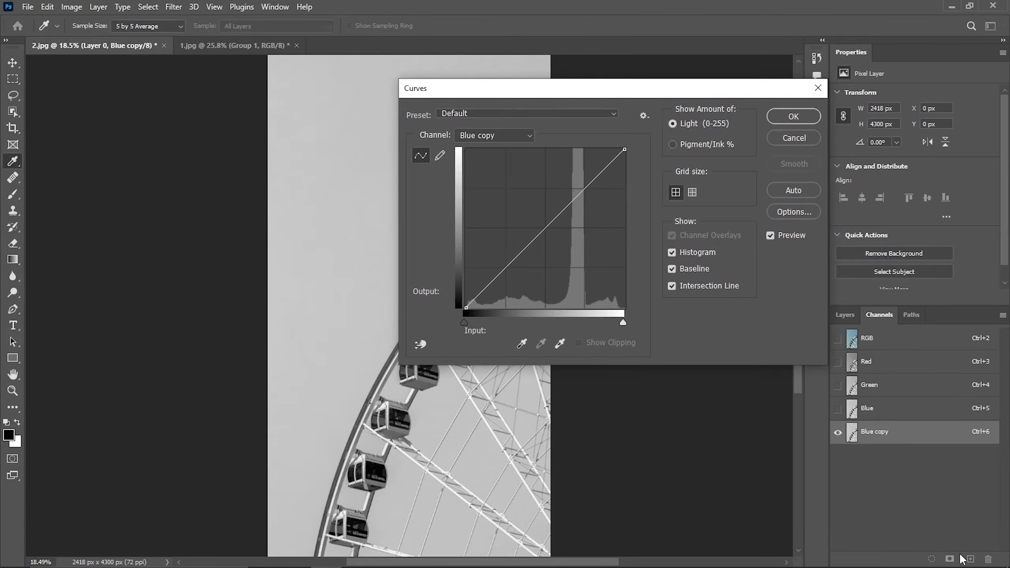
drag(658, 94, 809, 70)
drag(616, 298, 698, 299)
drag(775, 298, 739, 298)
click(942, 95)
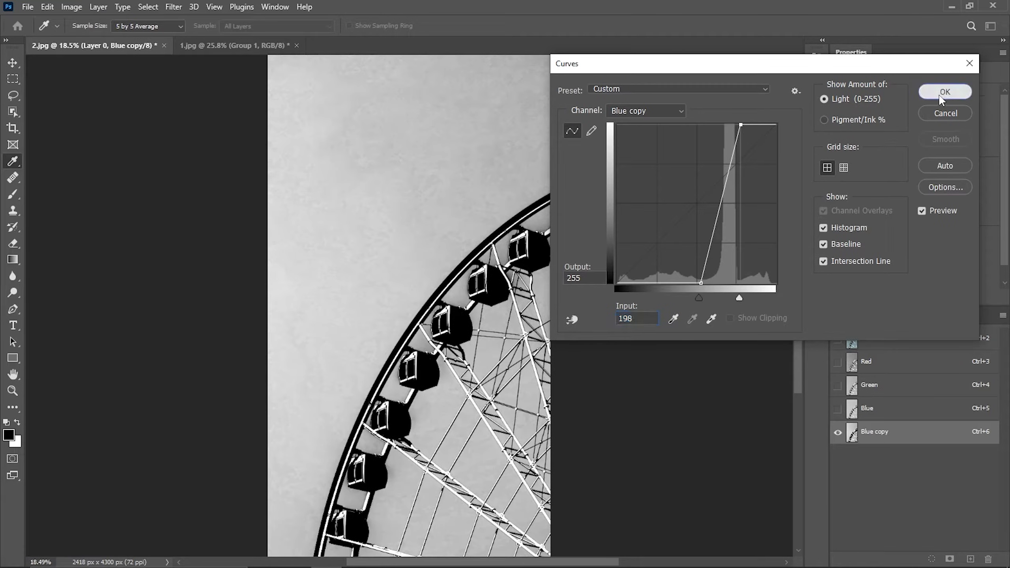
Zoom in and out to examine the edges of the high-contrast Blue copy channel
scroll(605, 307, up, 8)
scroll(605, 306, up, 4)
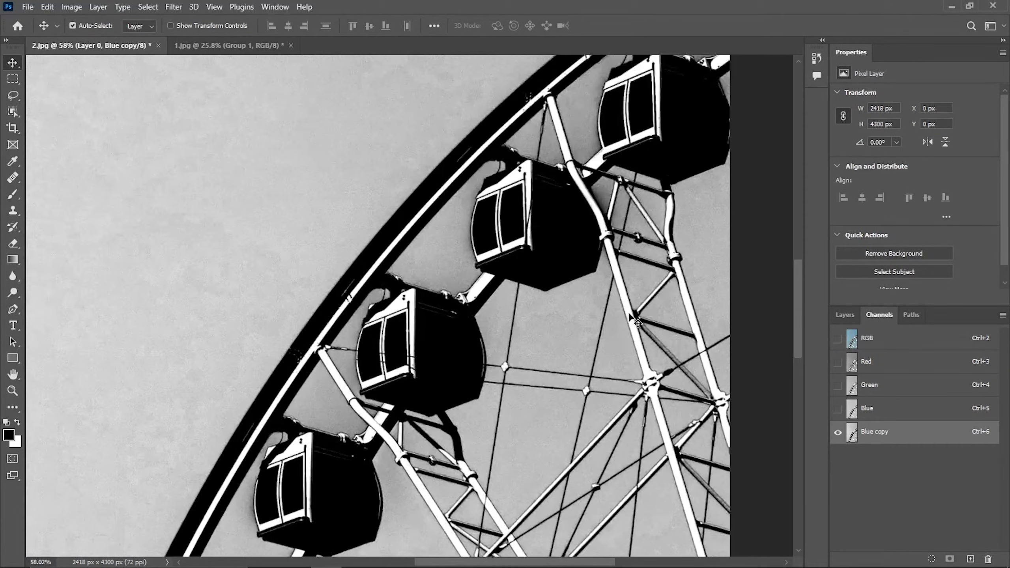
scroll(633, 320, up, 4)
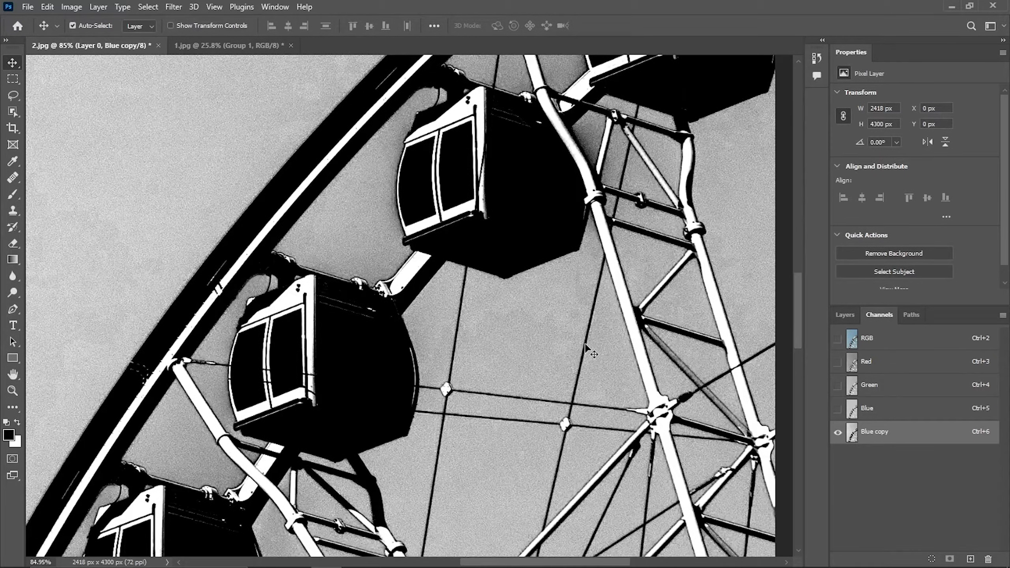
scroll(586, 345, down, 5)
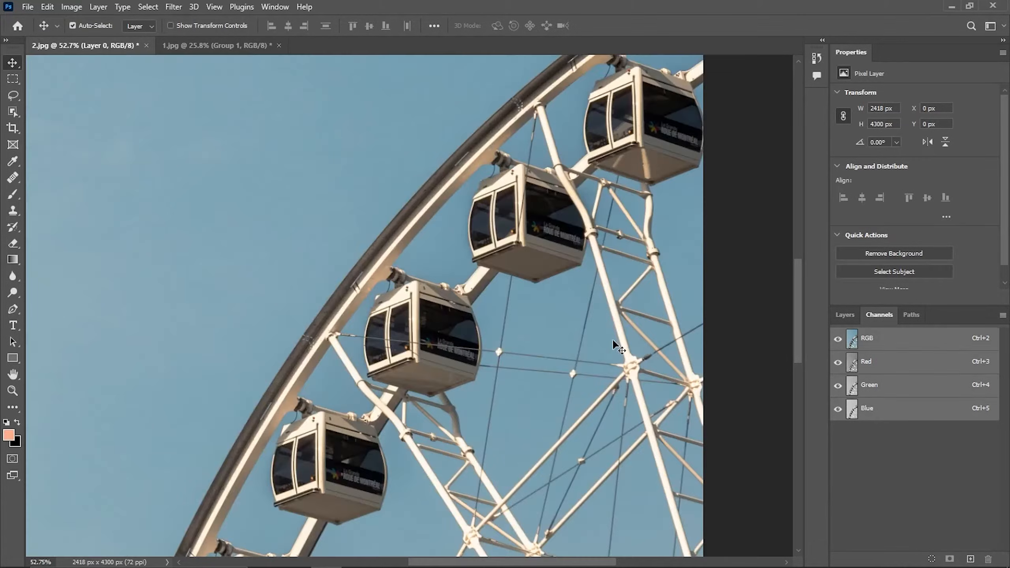
scroll(521, 292, down, 1)
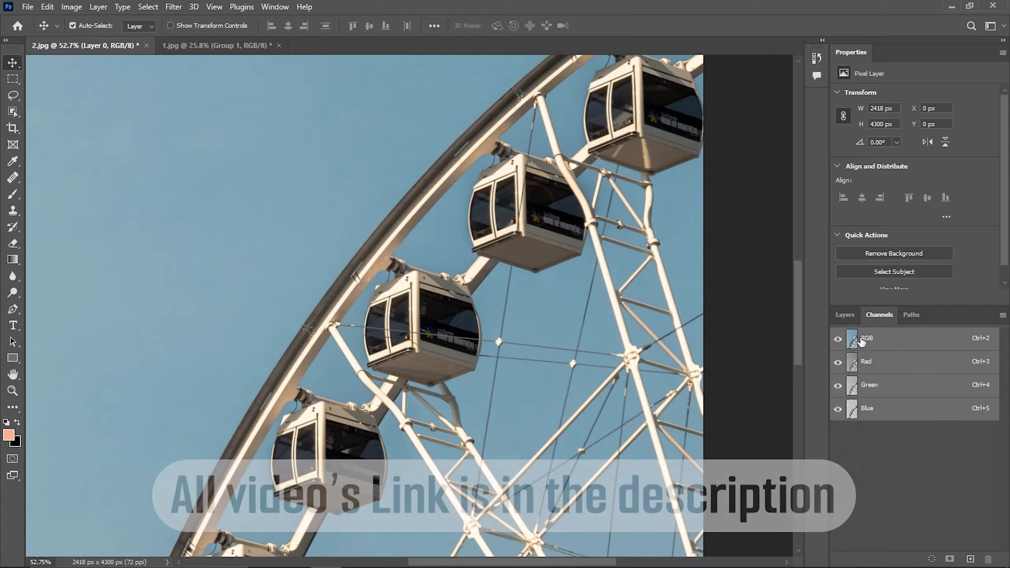
Review the Red, Green and Blue channels again, zooming into the Red channel's edges
click(871, 364)
click(868, 385)
click(869, 409)
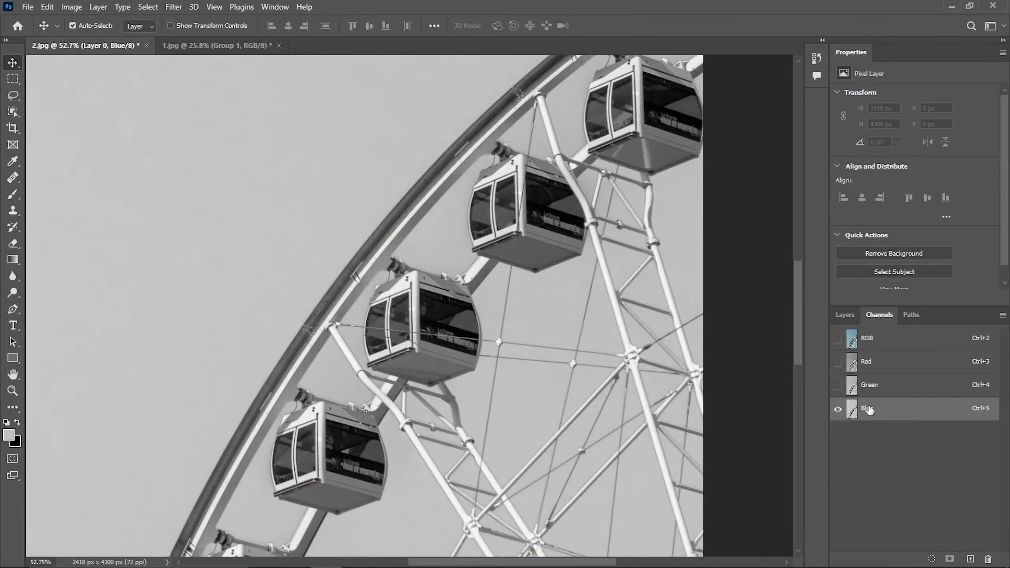
click(876, 368)
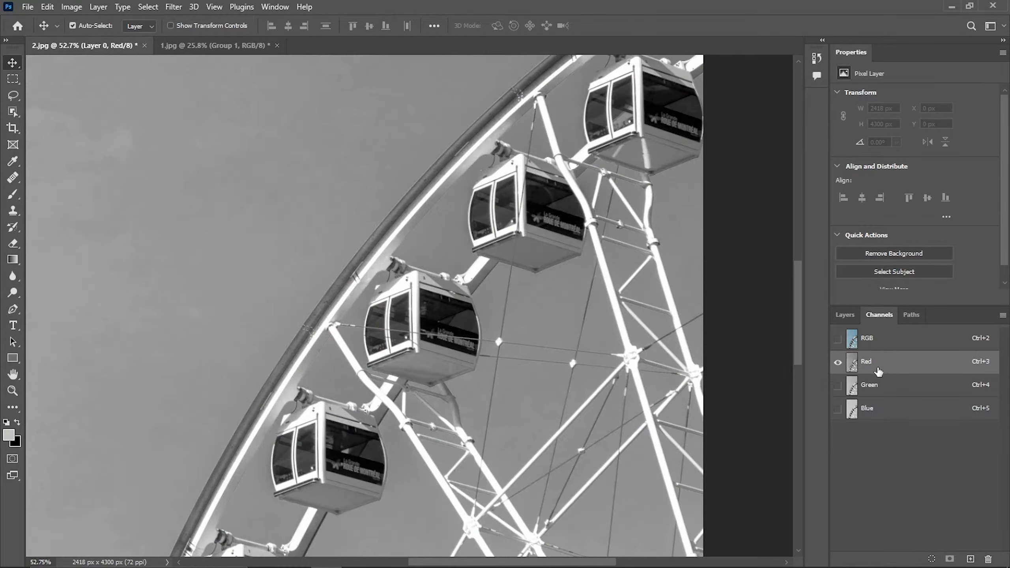
scroll(398, 247, up, 5)
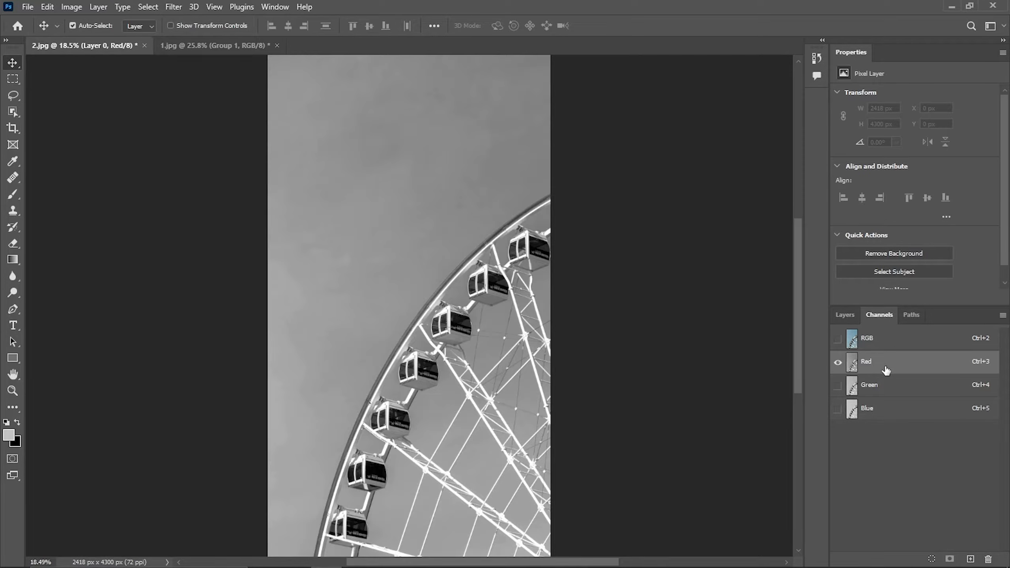
scroll(669, 298, down, 10)
Duplicate the Red channel and apply Curves, pulling the black and white input sliders together with the white point at 164
drag(892, 365, 972, 559)
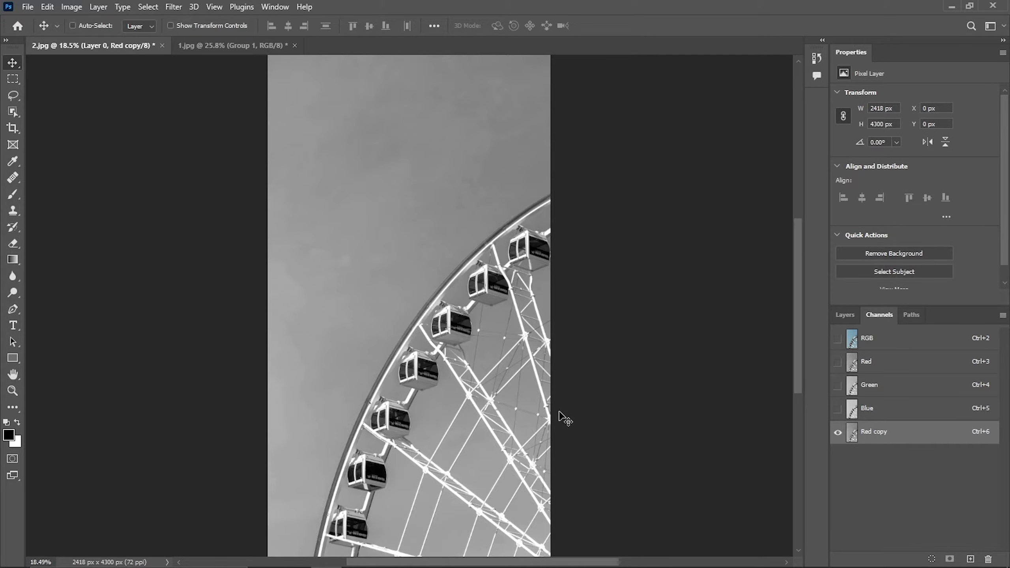
key(ctrl+m)
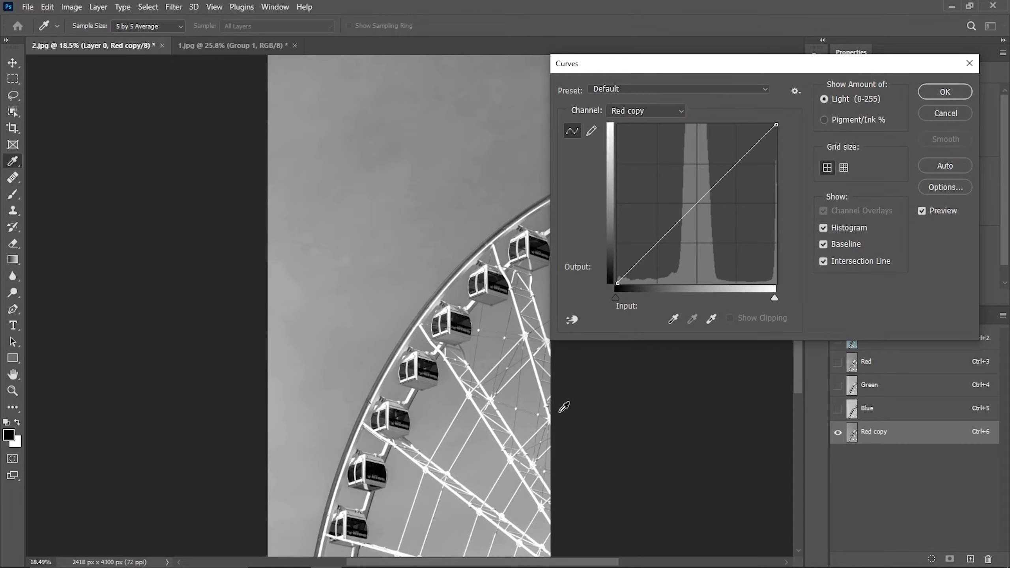
drag(615, 297, 711, 303)
drag(774, 297, 718, 299)
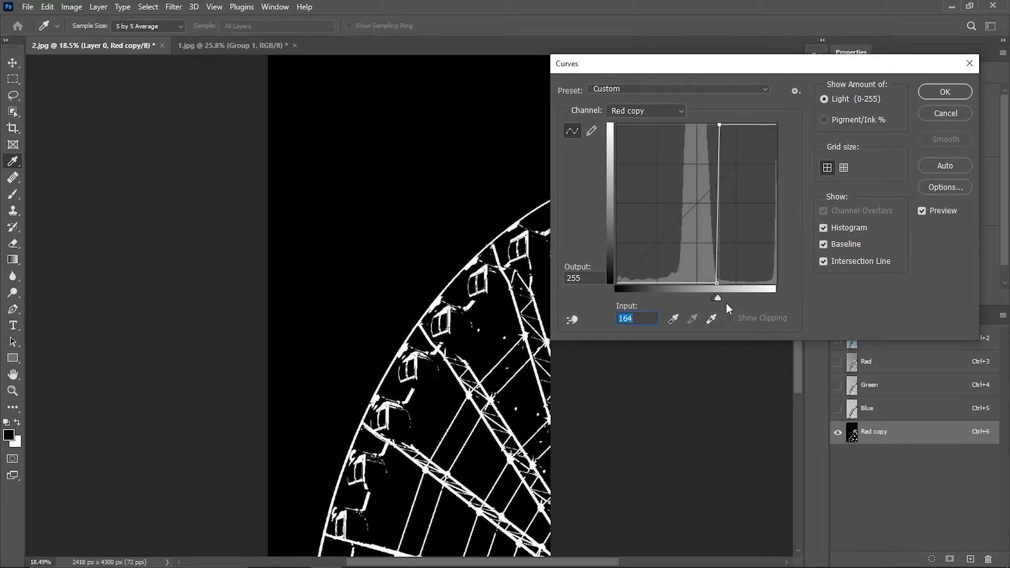
click(934, 89)
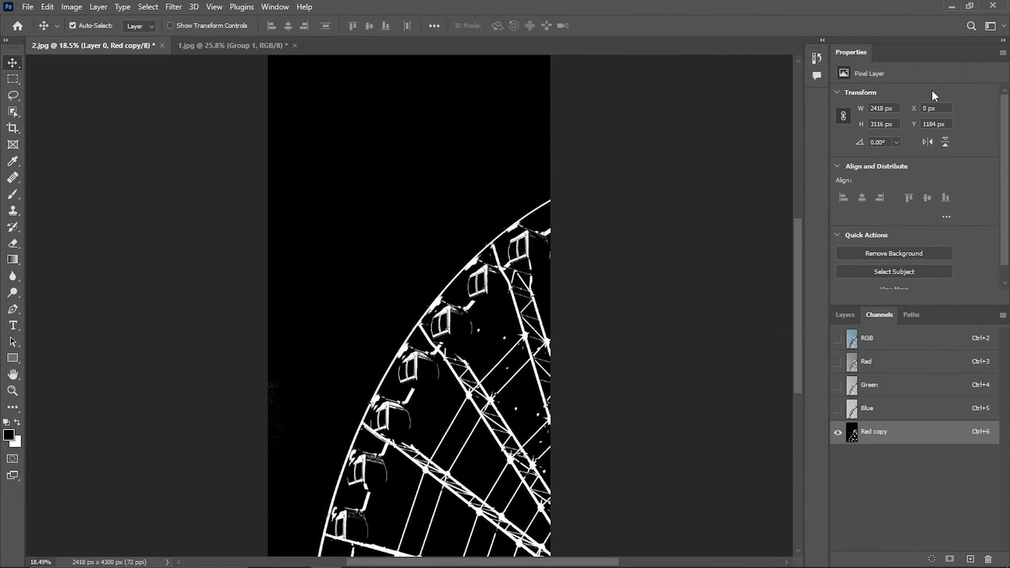
Inspect the Red copy mask up close and view it overlaid on the composite RGB image
scroll(485, 319, down, 2)
scroll(425, 306, up, 5)
scroll(580, 469, down, 2)
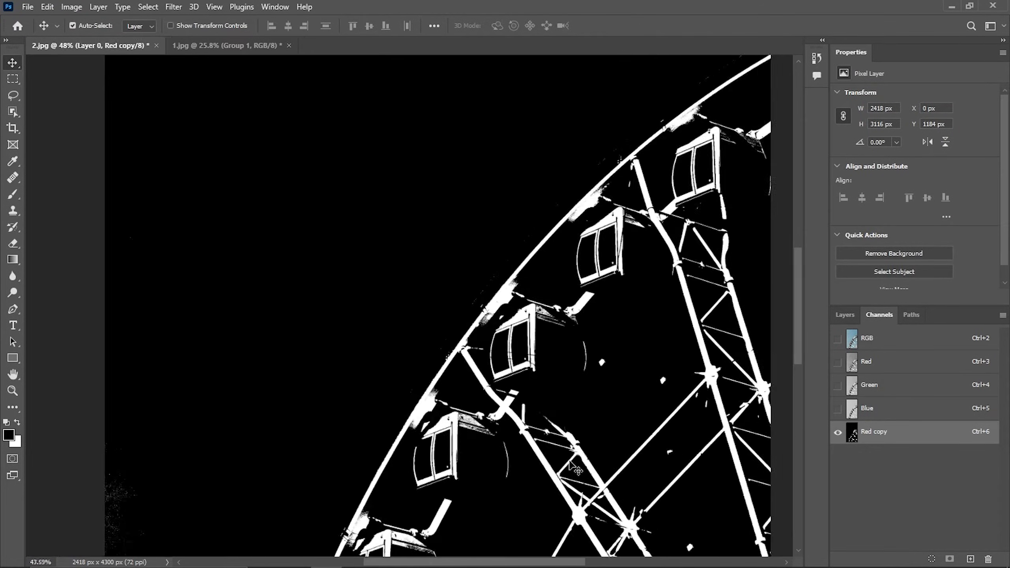
scroll(644, 356, down, 1)
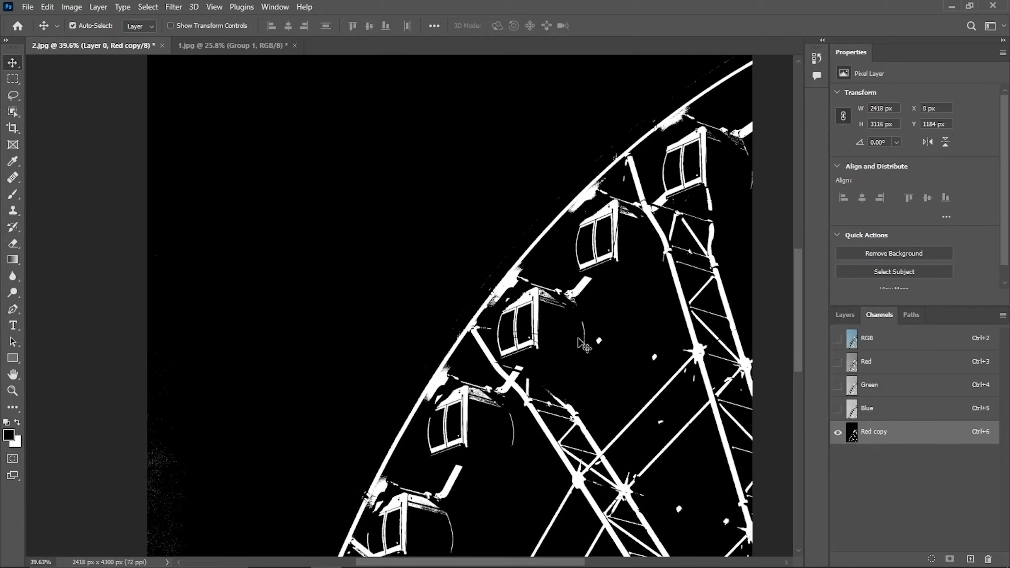
scroll(583, 345, down, 3)
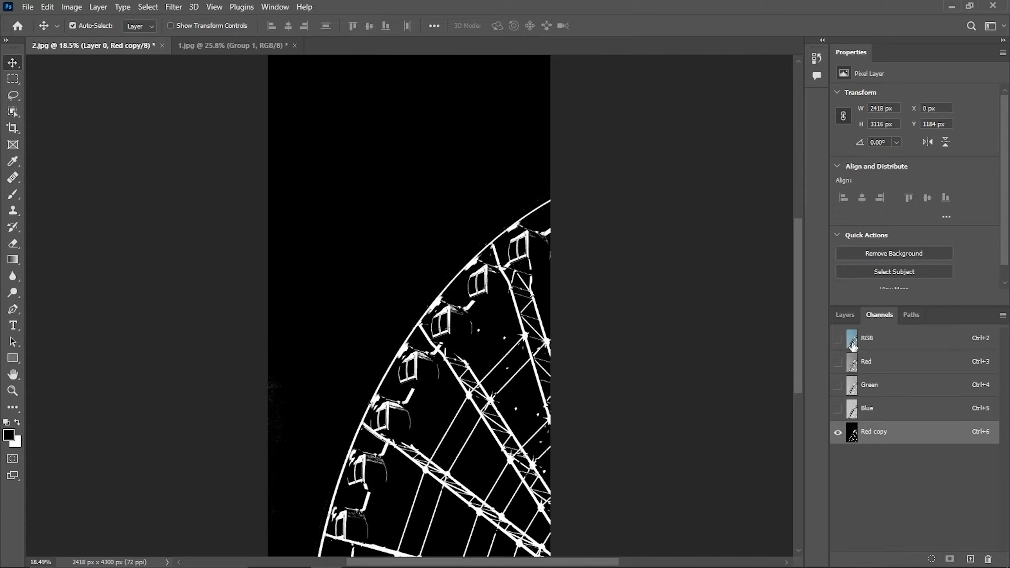
click(838, 339)
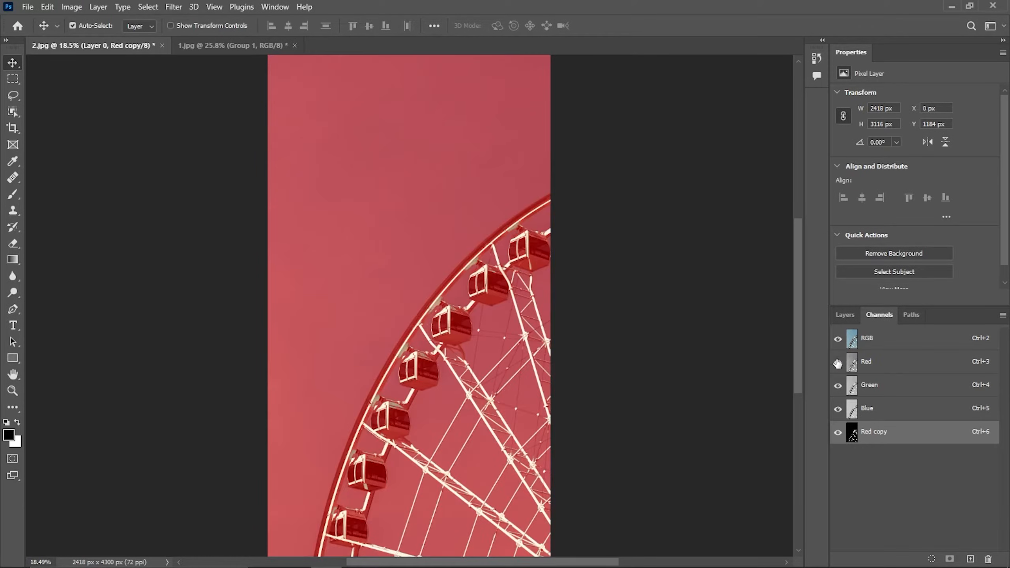
click(838, 432)
scroll(838, 445, down, 1)
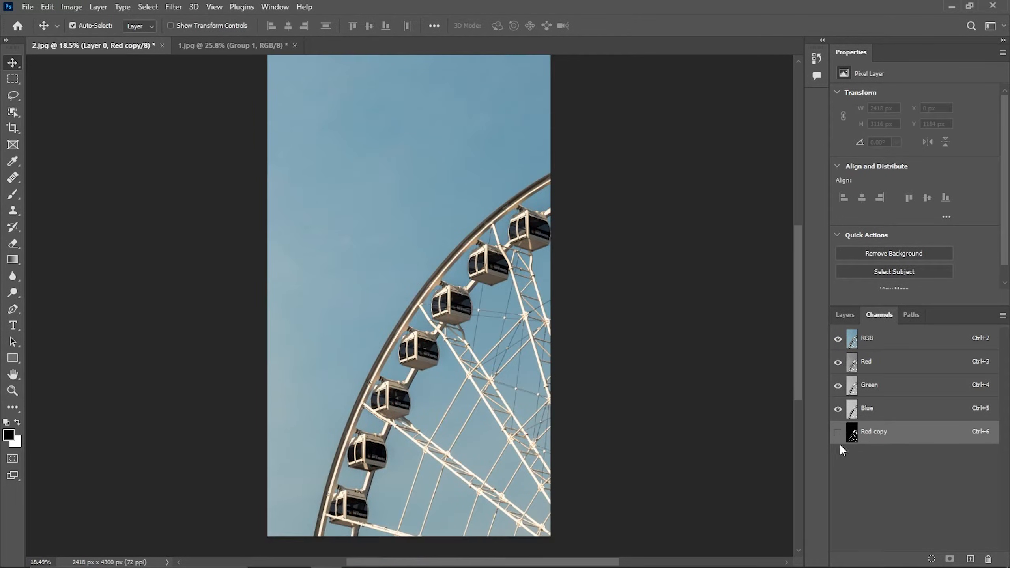
Compare the Red and Blue channels zoomed in on the gondolas
scroll(427, 342, up, 1)
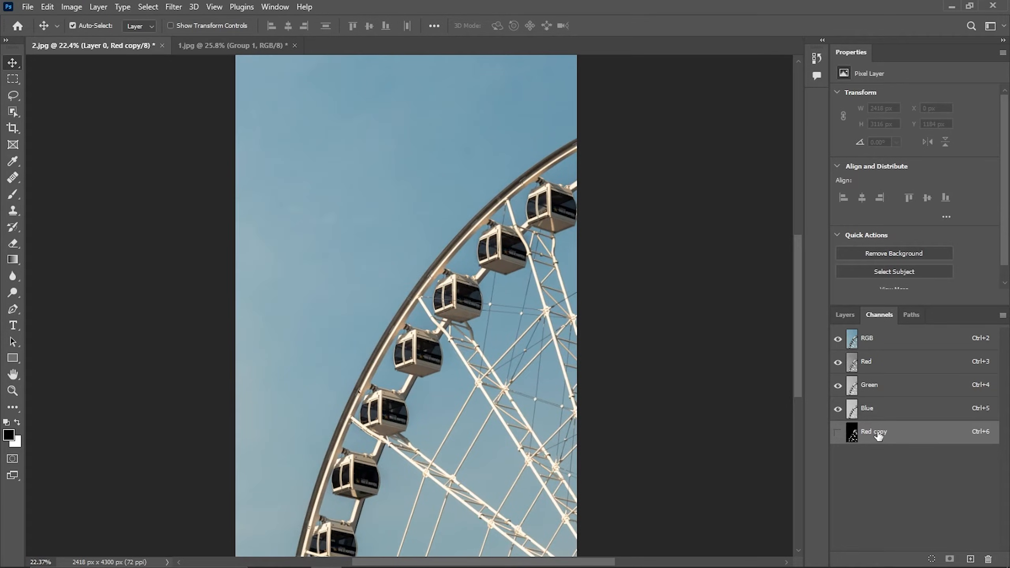
click(867, 412)
scroll(643, 406, up, 3)
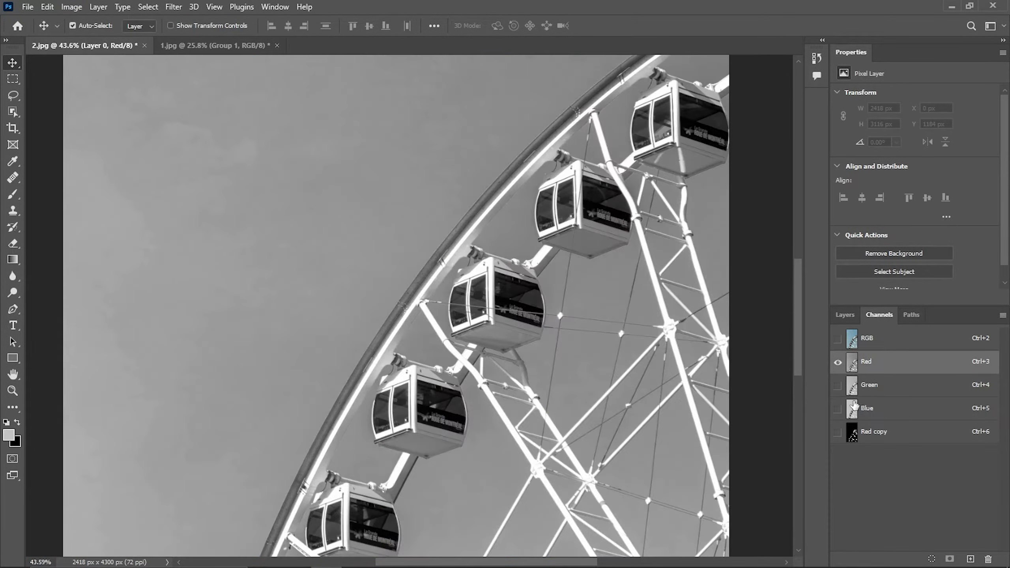
scroll(508, 374, down, 2)
scroll(507, 375, down, 1)
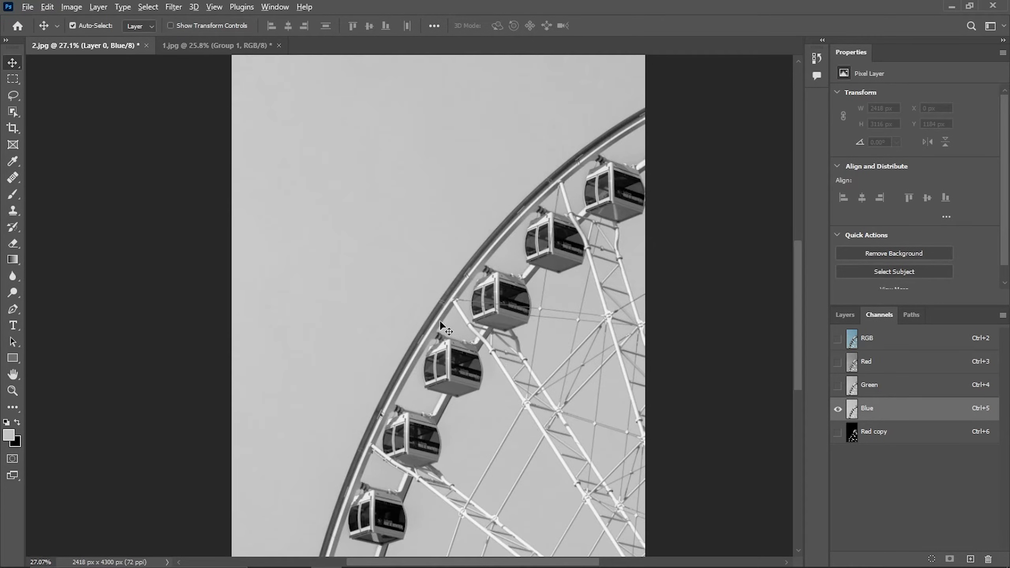
scroll(438, 316, up, 3)
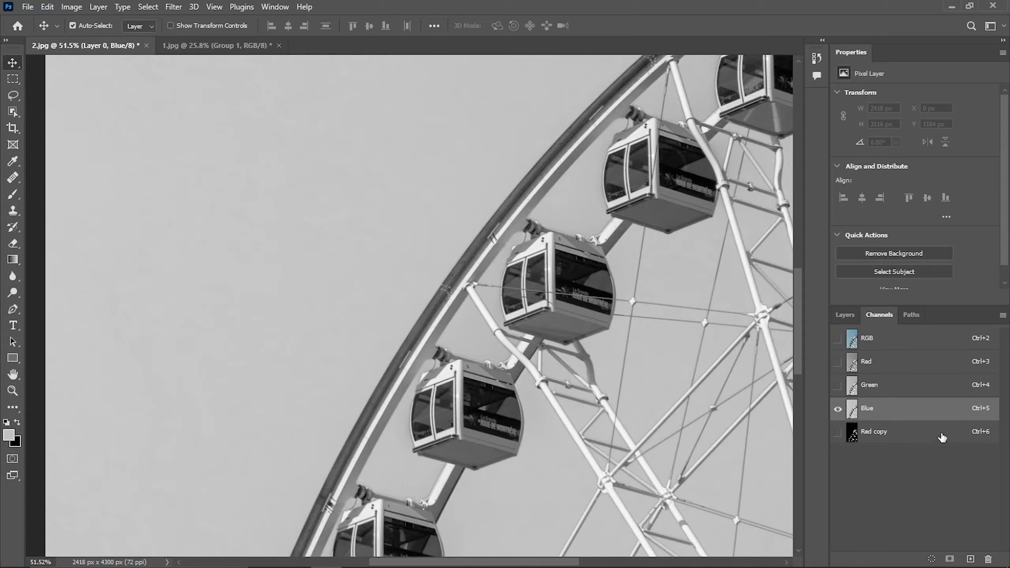
Duplicate the Blue channel and apply Curves, pulling the black and white input sliders together with the white point at 169
drag(945, 413, 970, 559)
key(ctrl)
key(ctrl+m)
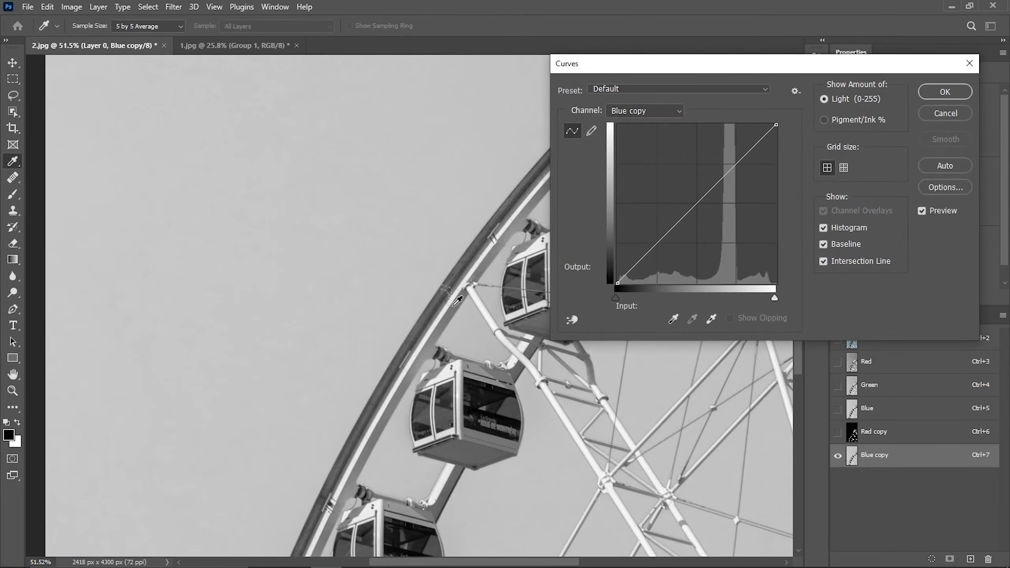
click(615, 300)
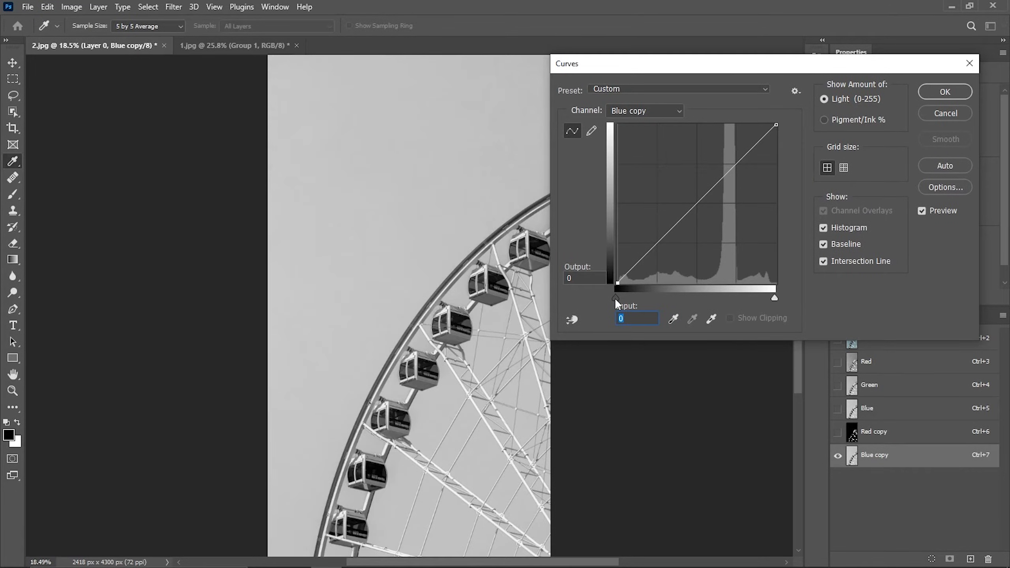
drag(615, 297, 704, 298)
drag(774, 297, 721, 296)
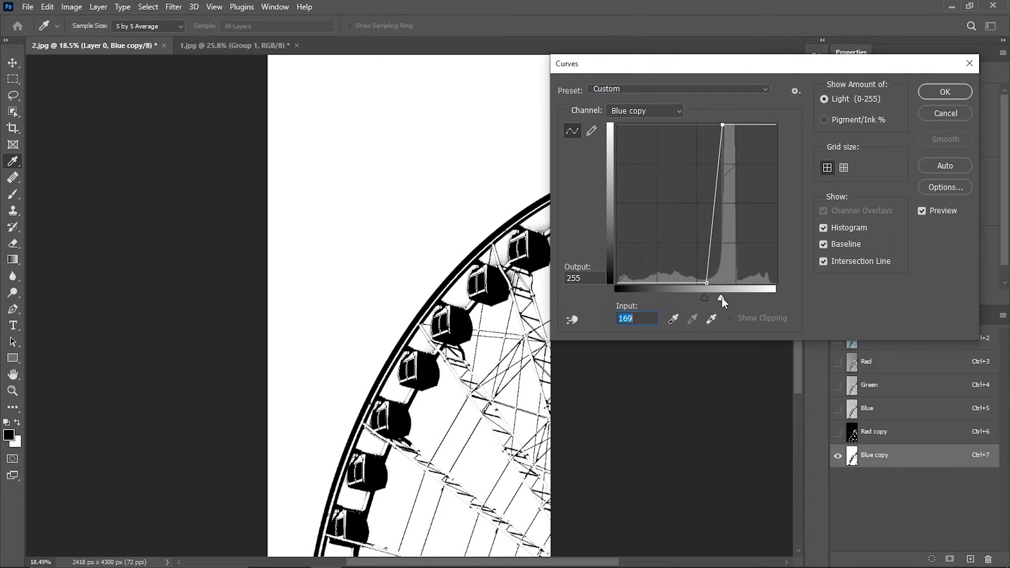
click(945, 92)
Invert the Blue copy channel so the ferris wheel becomes white
scroll(486, 324, up, 3)
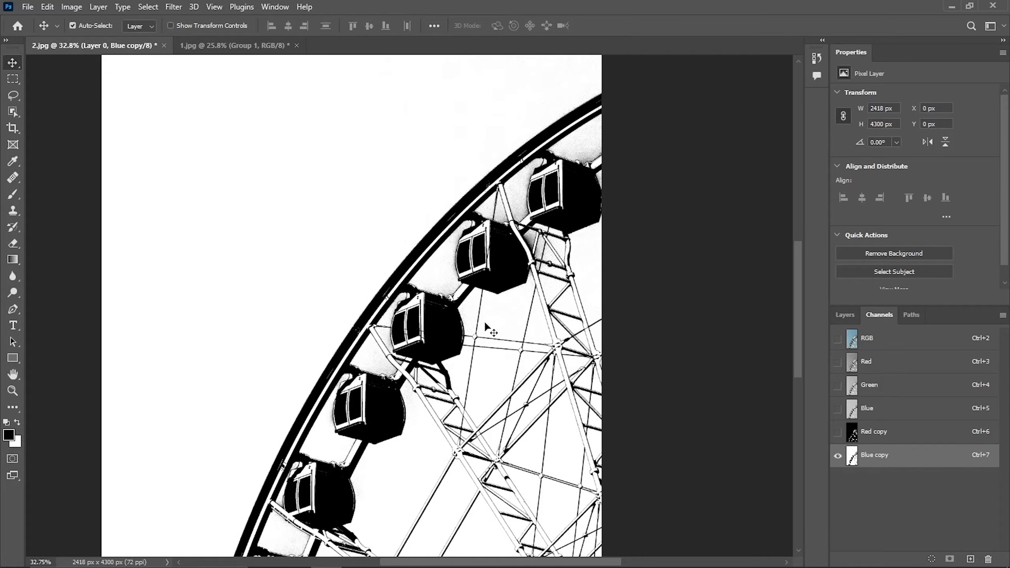
key(ctrl)
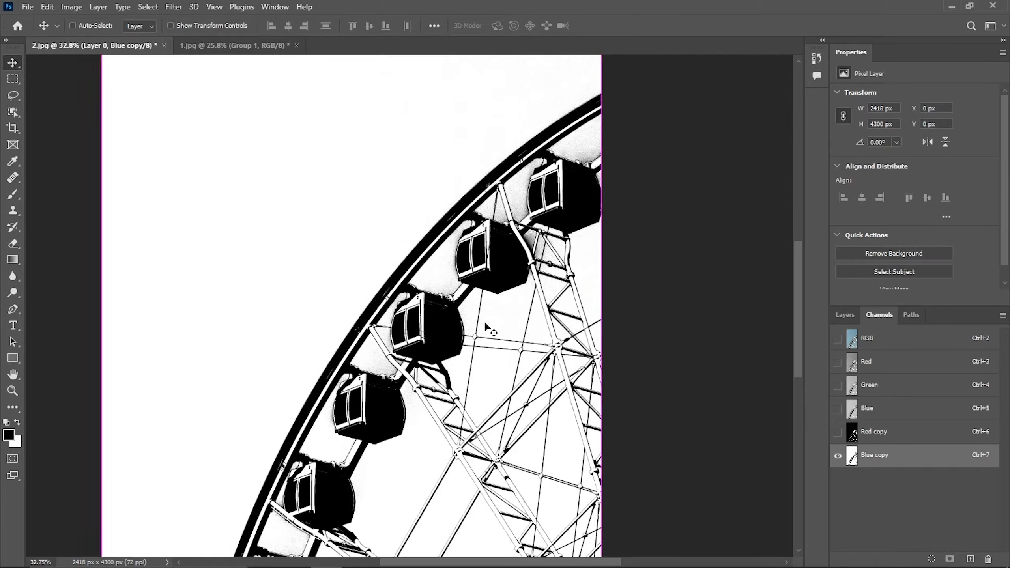
key(ctrl+i)
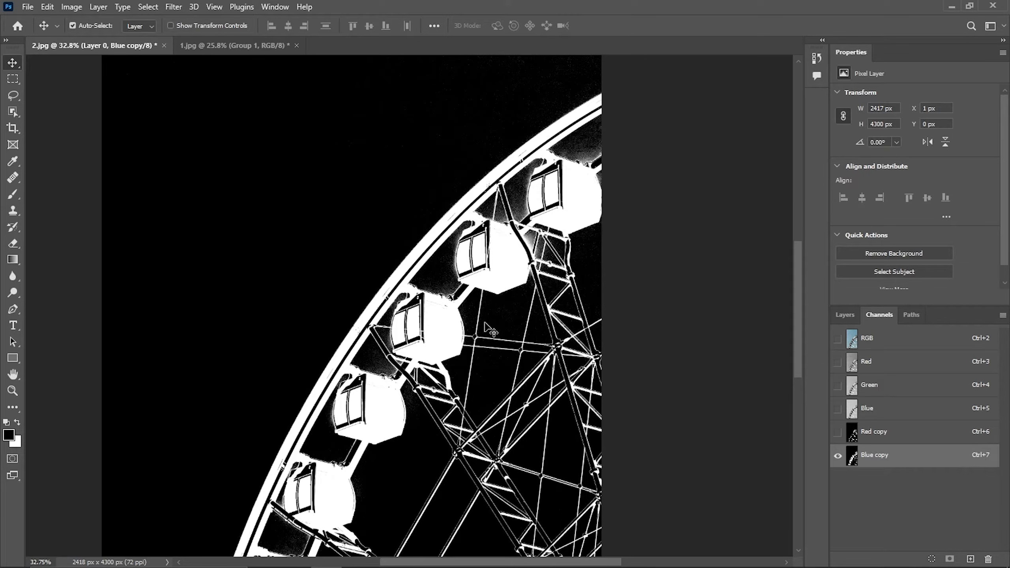
key(ctrl)
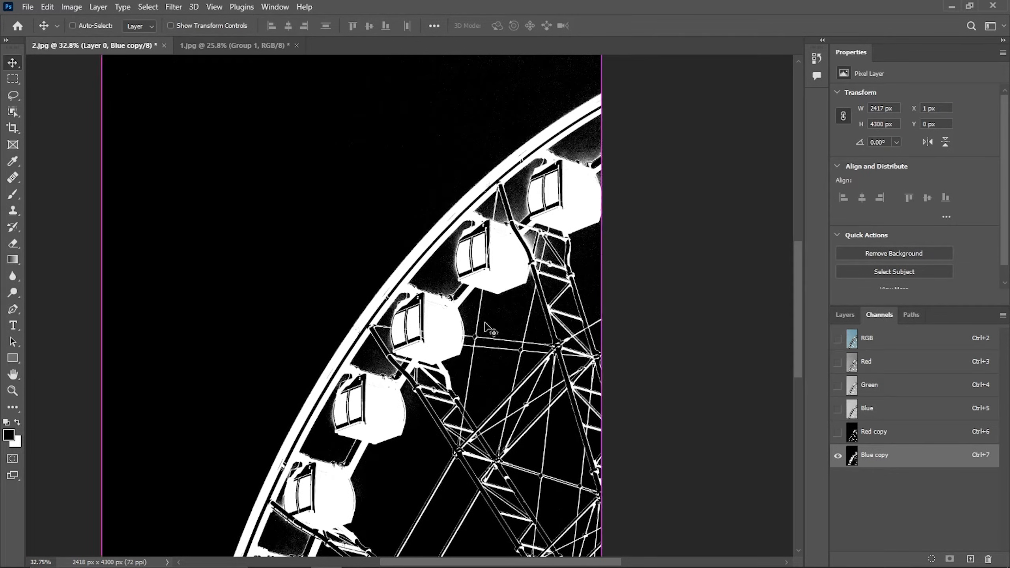
Load the Red copy and Blue copy channels together as one selection
scroll(491, 329, down, 3)
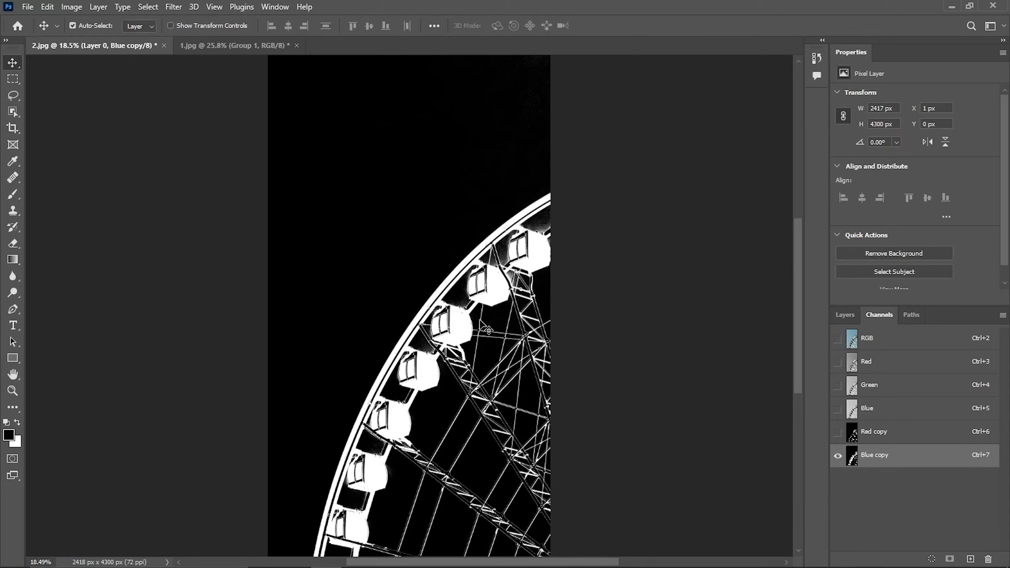
key(ctrl)
ctrl+click(851, 435)
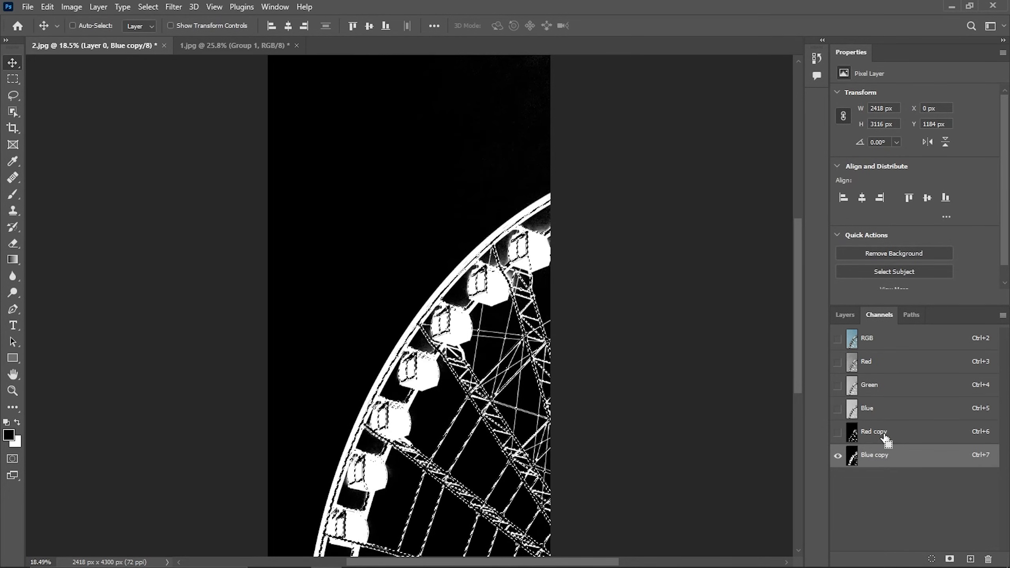
ctrl+click(853, 458)
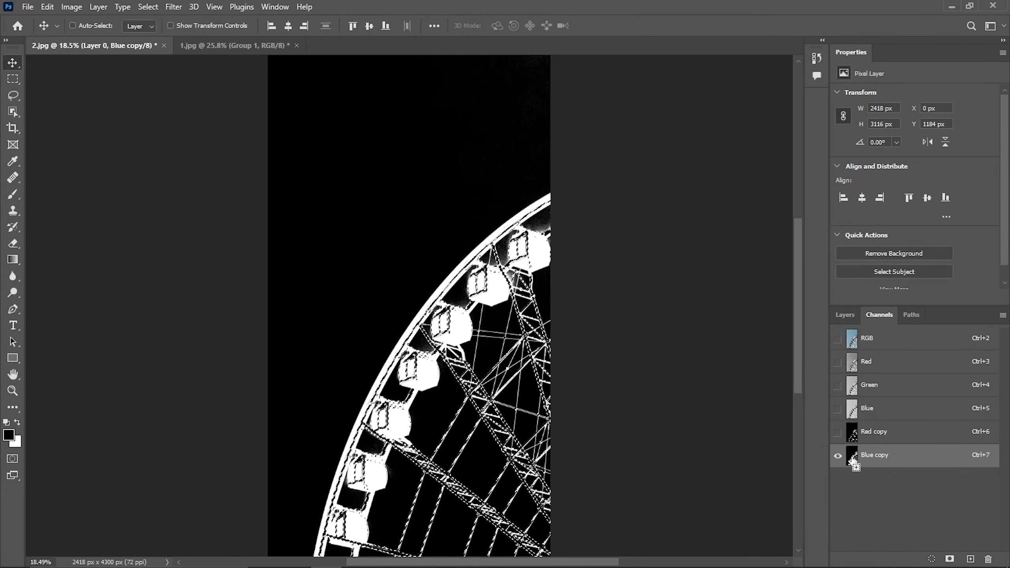
Add a layer mask to Layer 0 from the loaded selection
scroll(490, 352, up, 4)
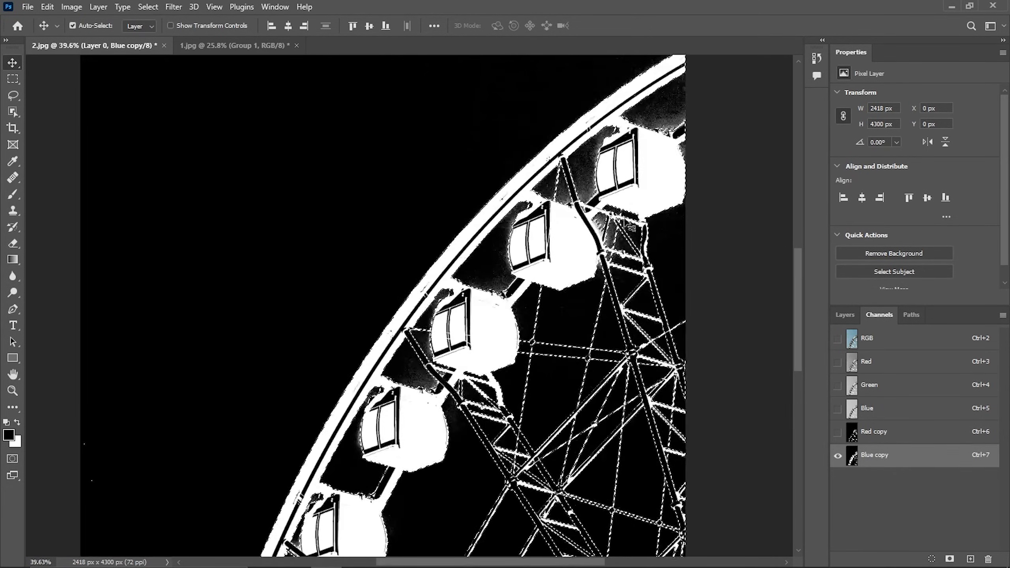
click(844, 315)
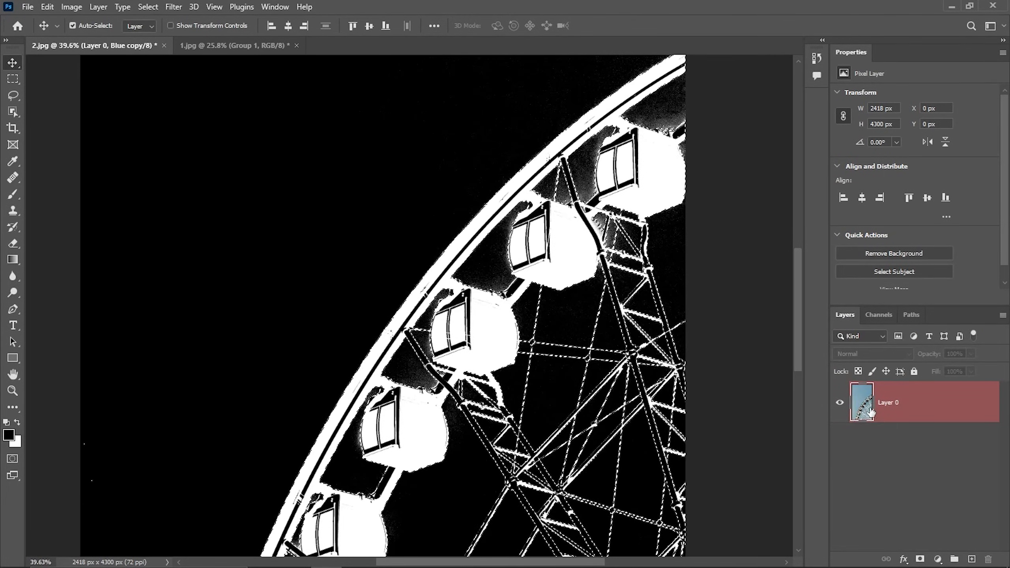
click(920, 559)
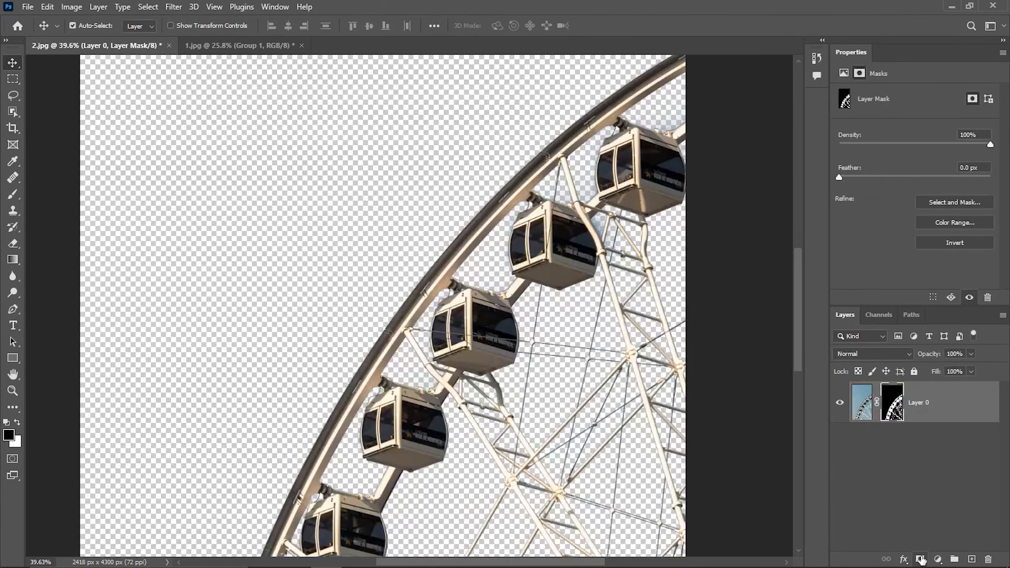
Zoom in and view Layer 0's mask on its own to inspect the edges around the ferris wheel
scroll(605, 223, up, 10)
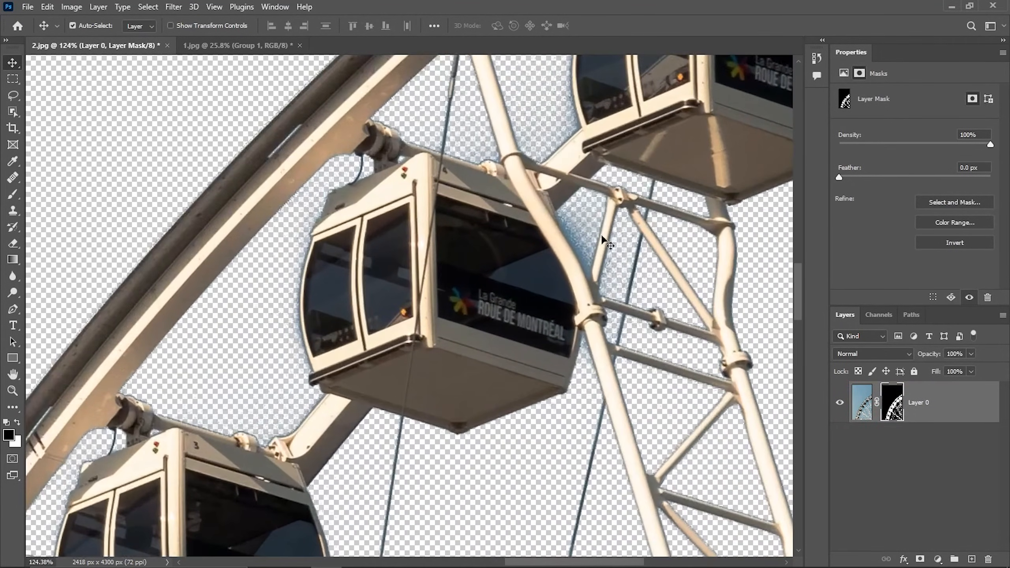
alt+click(893, 406)
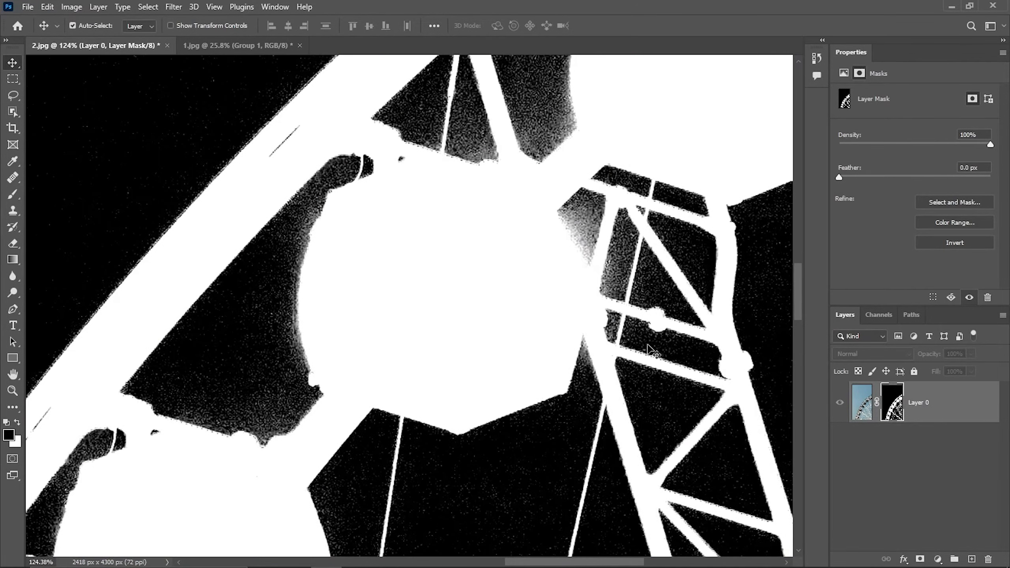
scroll(616, 342, down, 3)
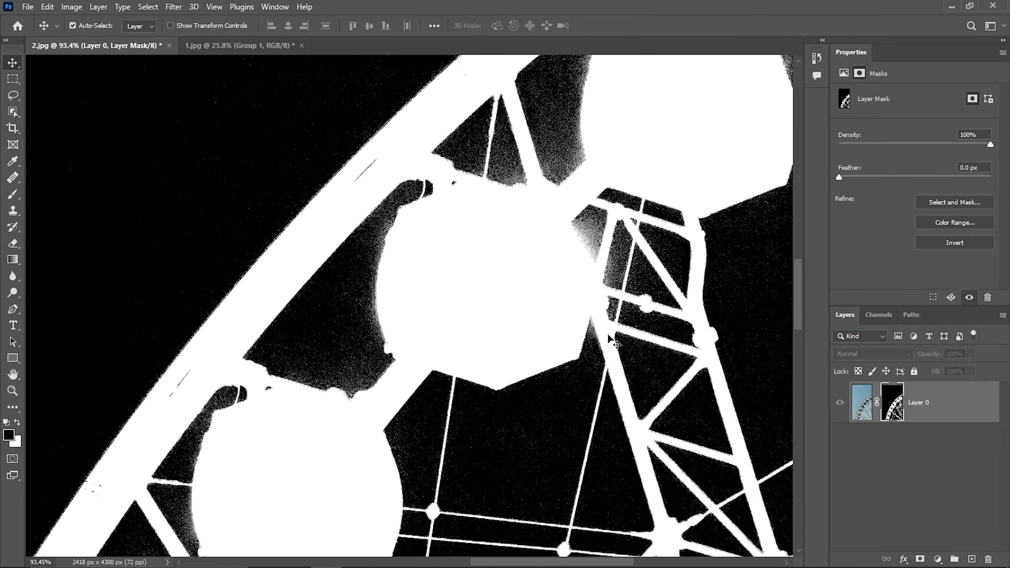
Clean up the gray noise in the mask by painting black with a 185 px brush in Overlay mode, then return to the normal view
key(b)
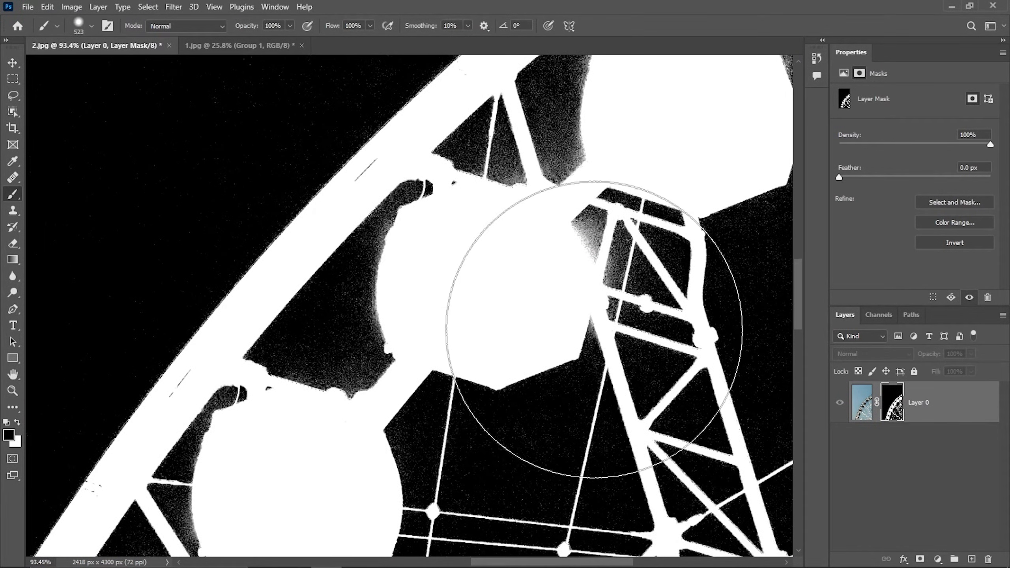
drag(627, 200, 497, 223)
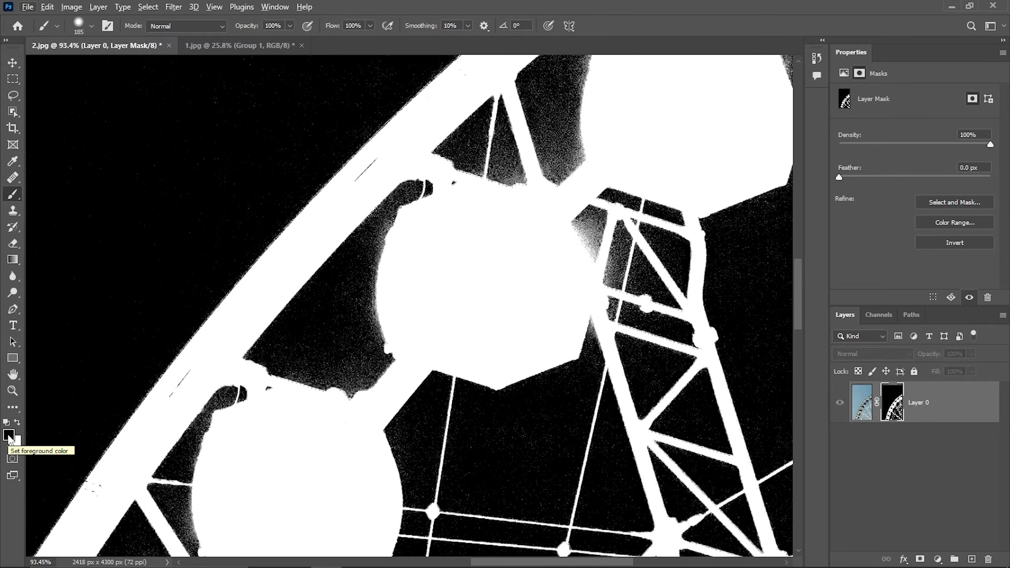
mouse_move(591, 215)
mouse_down()
mouse_move(626, 169)
mouse_move(676, 203)
mouse_up()
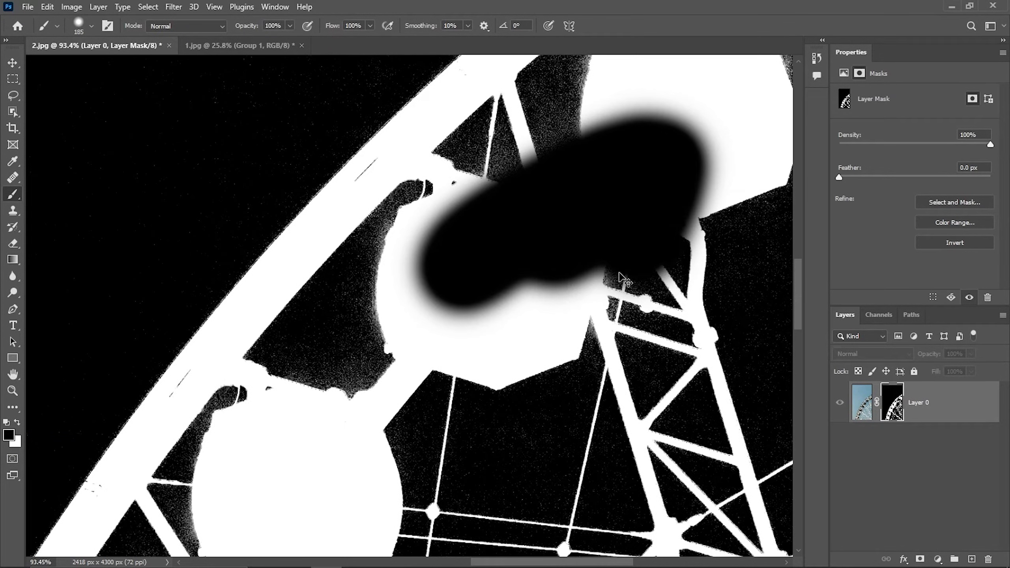
key(ctrl+z)
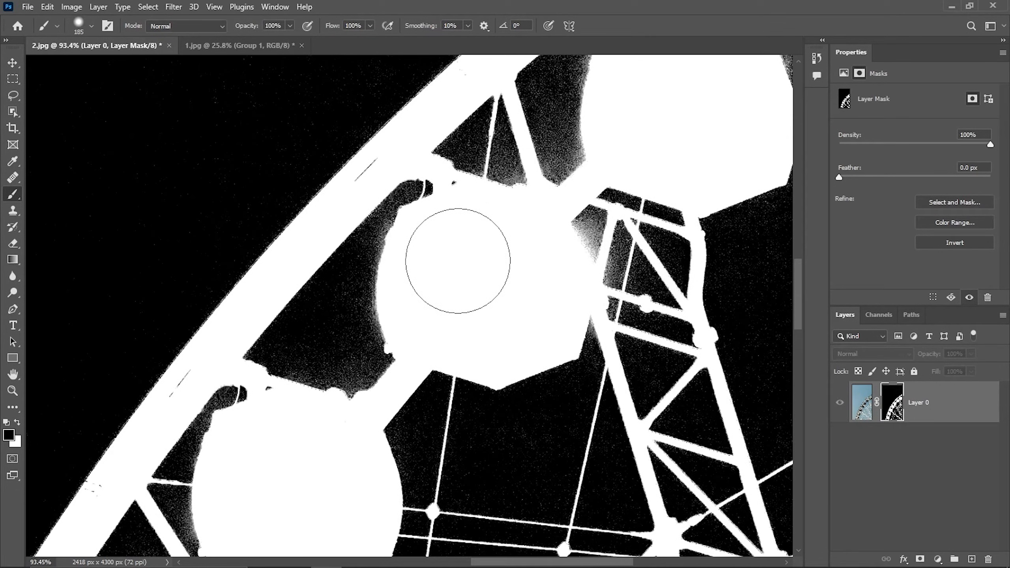
click(186, 26)
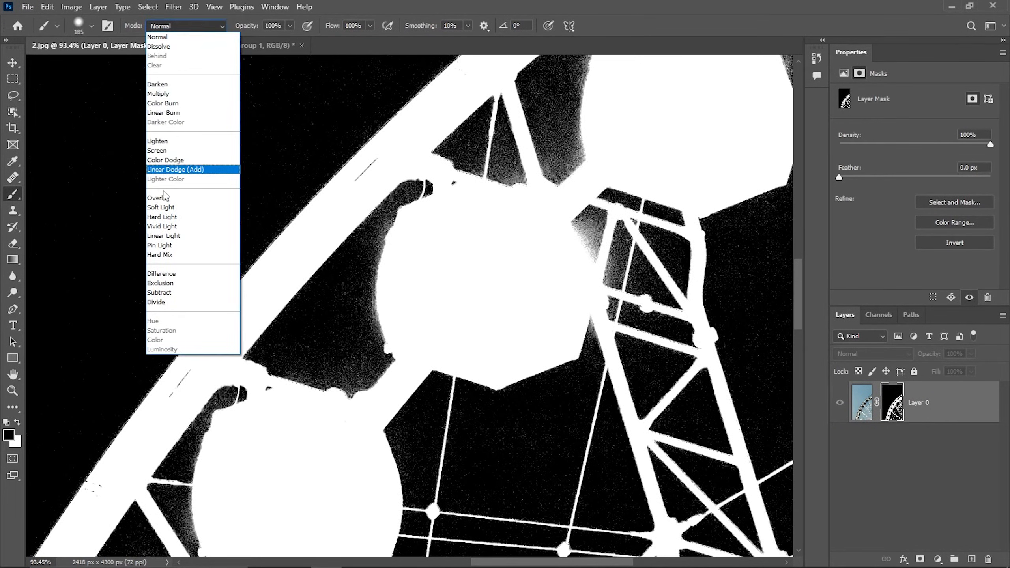
click(163, 198)
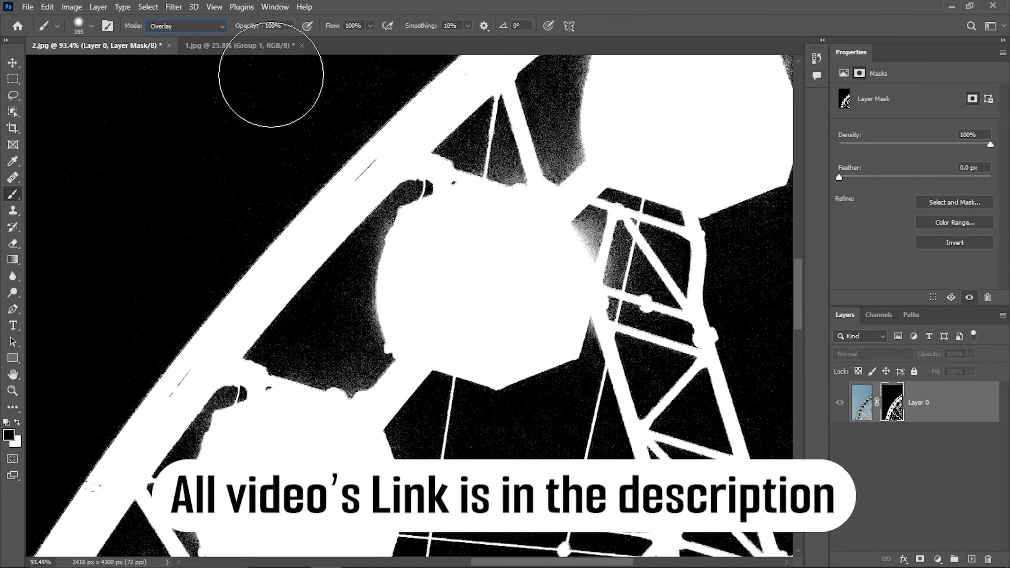
mouse_move(599, 281)
mouse_down()
mouse_move(514, 135)
mouse_move(414, 232)
mouse_up()
scroll(415, 232, down, 8)
click(447, 235)
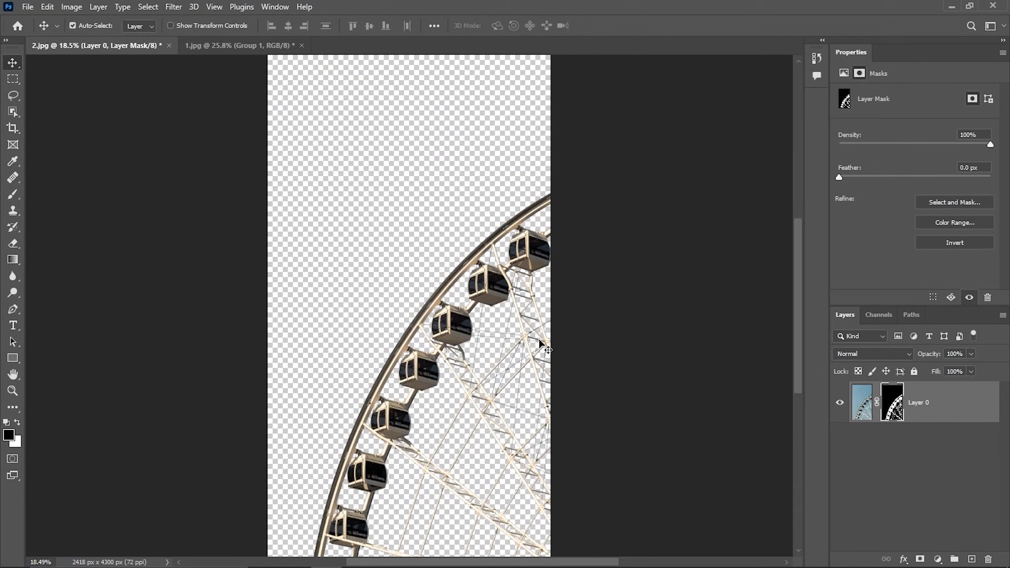
Place the sky 2 image into the document and scale it to about 73.5% to cover the canvas
key(super)
click(264, 559)
drag(294, 117, 438, 343)
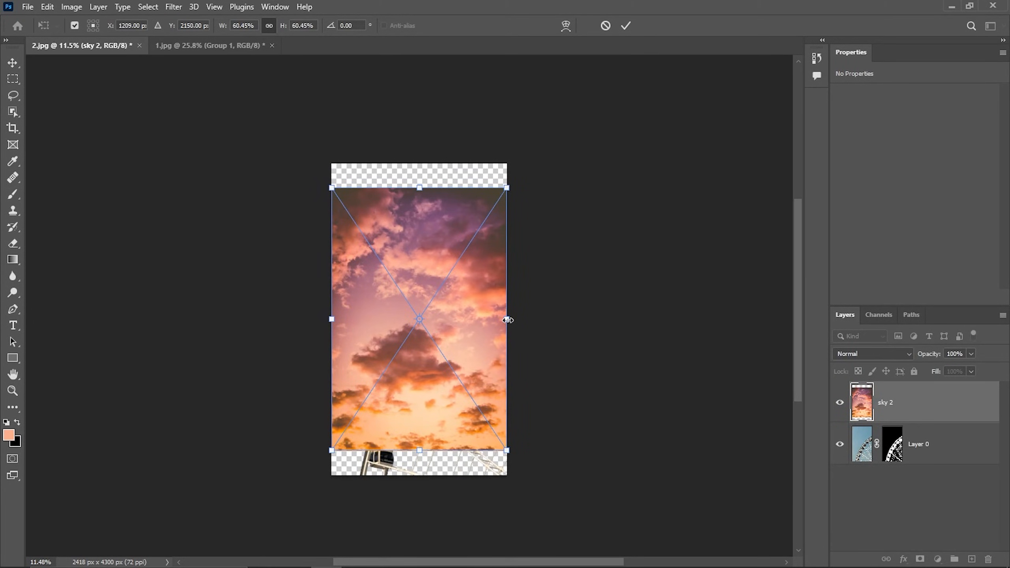
drag(507, 319, 526, 319)
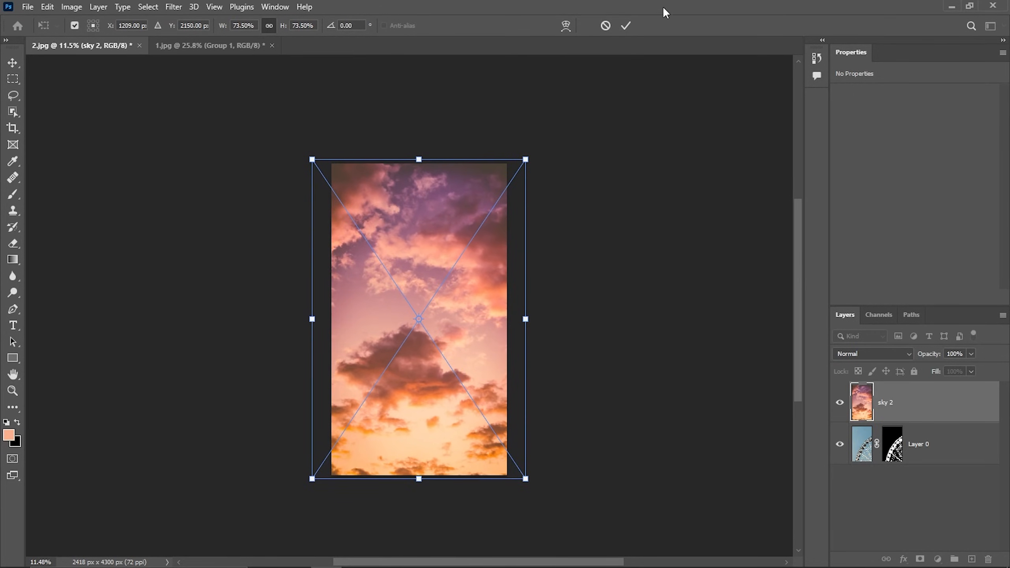
click(625, 27)
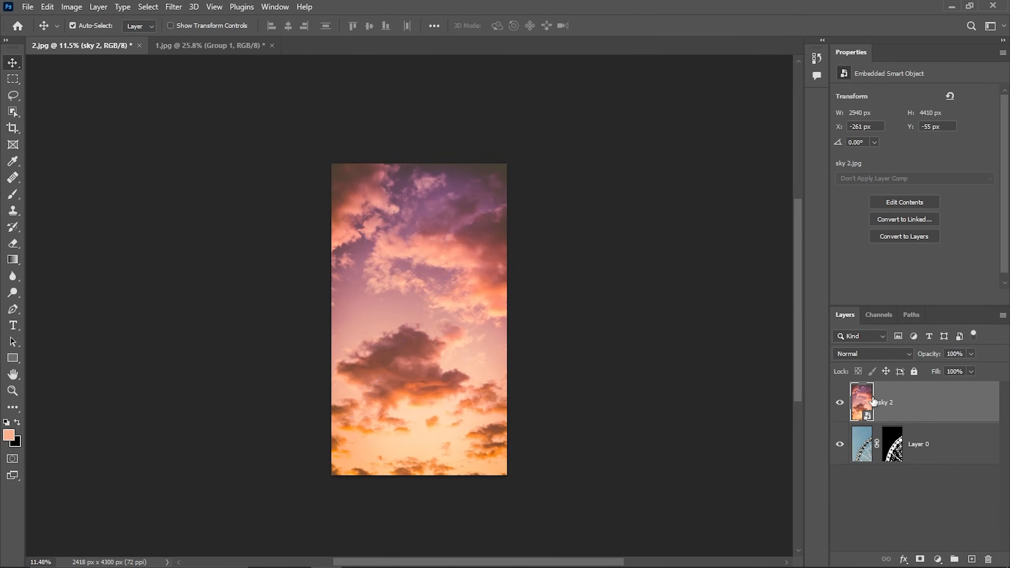
Move sky 2 beneath Layer 0, then duplicate it and move the sky 2 copy above Layer 0
drag(928, 406, 919, 464)
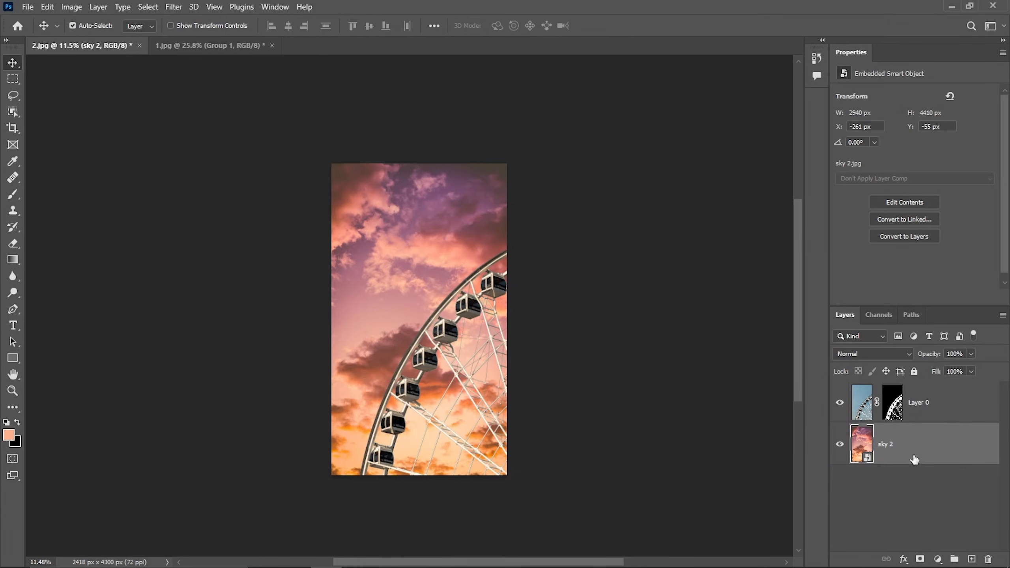
scroll(518, 367, up, 2)
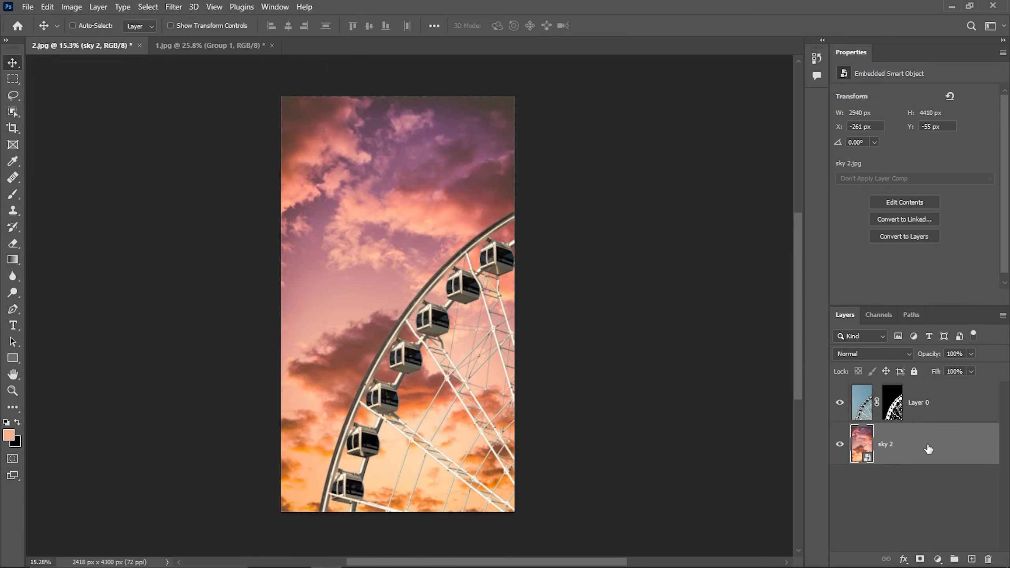
key(ctrl+j)
drag(928, 449, 930, 389)
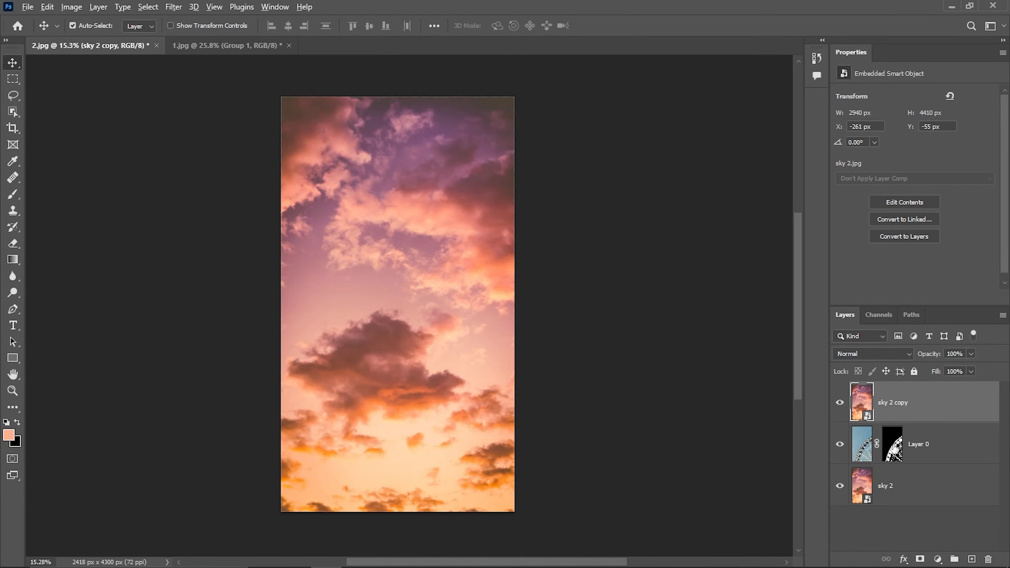
Copy Layer 0's mask onto the sky 2 copy layer and set that layer's blend mode to Color
drag(893, 449, 893, 417)
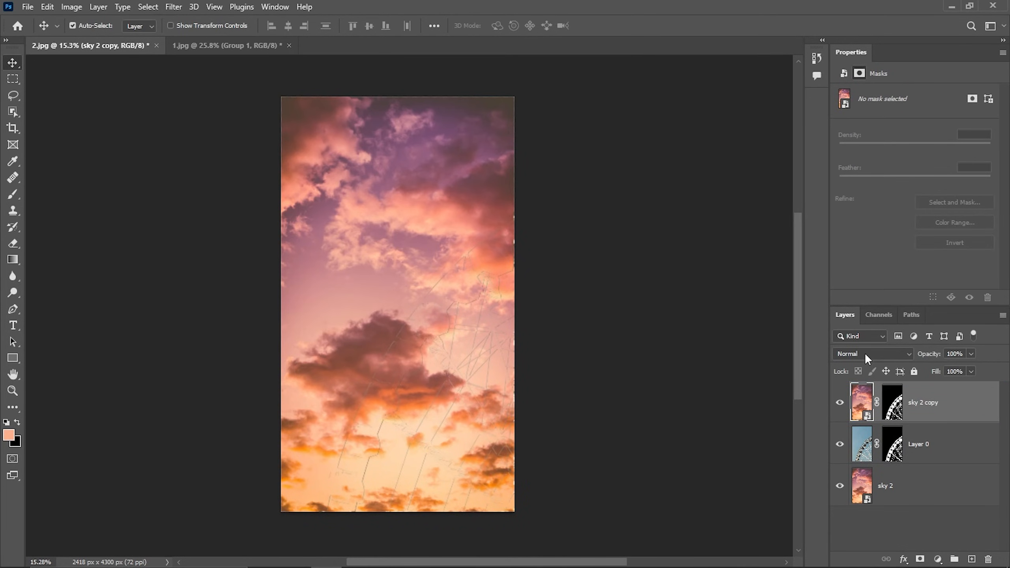
click(868, 355)
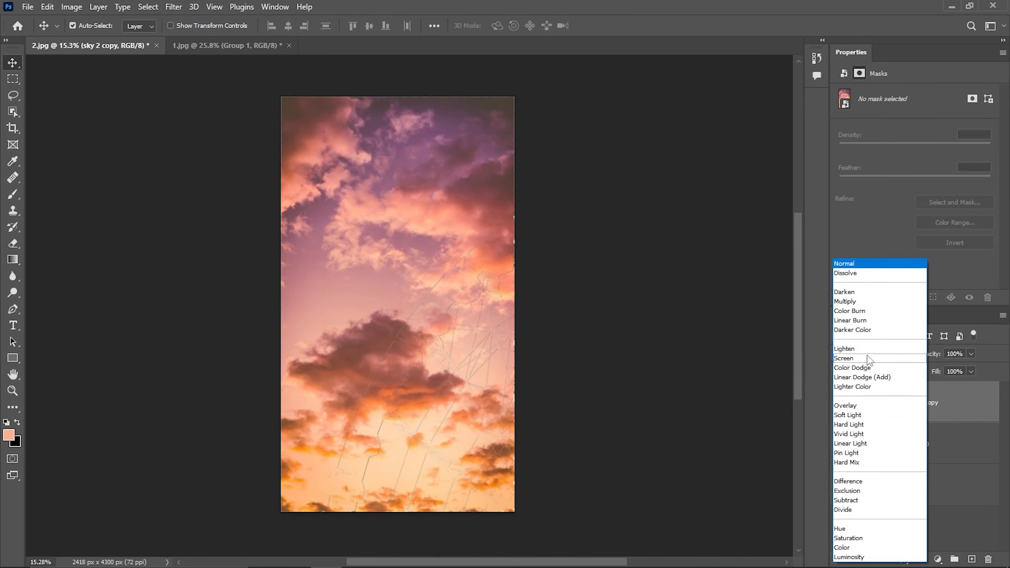
click(850, 551)
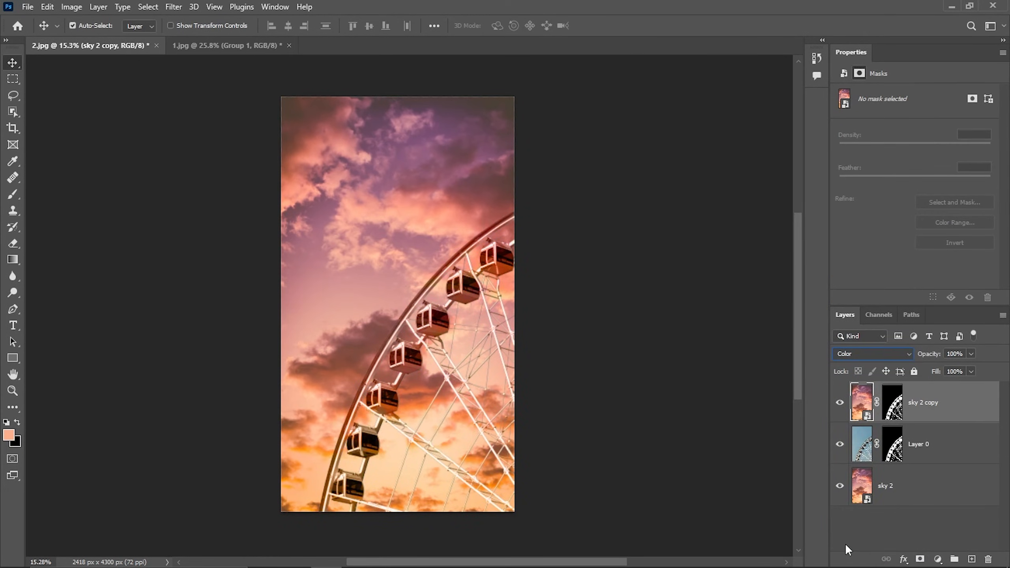
Apply a Gaussian Blur with a 470.4 pixel radius to the sky 2 copy layer
click(174, 7)
mouse_move(198, 168)
click(351, 216)
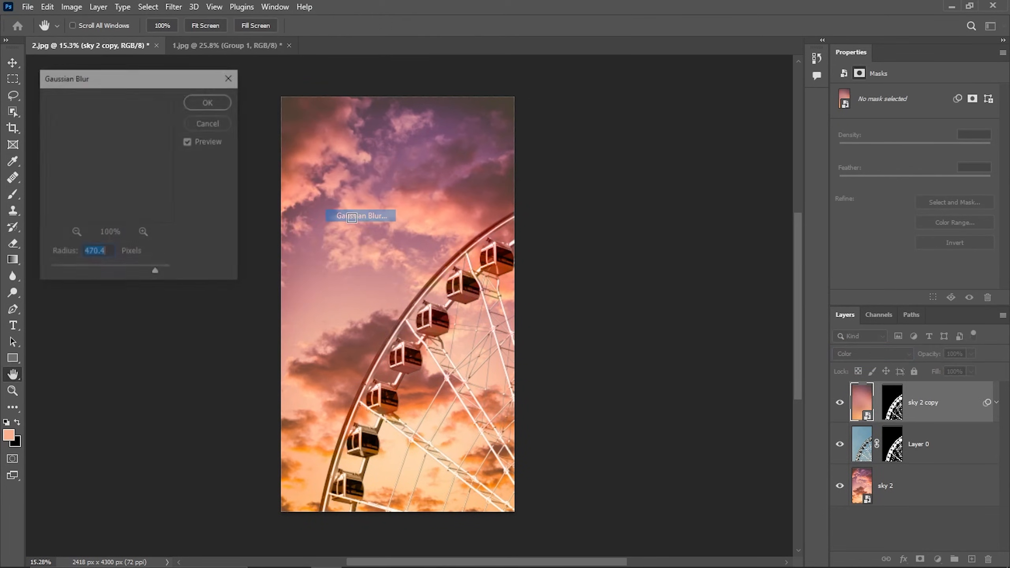
click(211, 102)
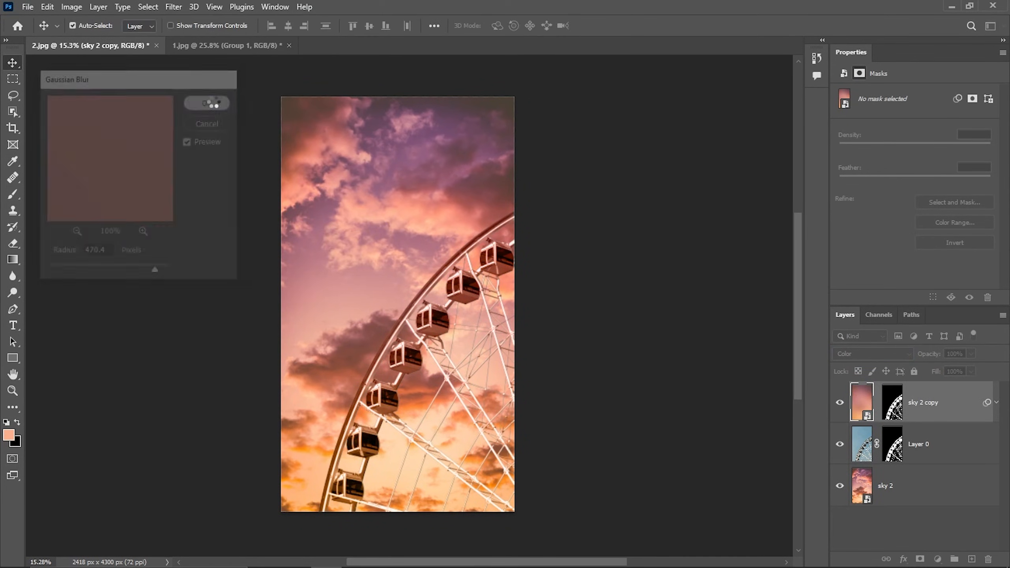
Lower the sky 2 copy layer's opacity to 40% and fit the image to the screen
click(959, 354)
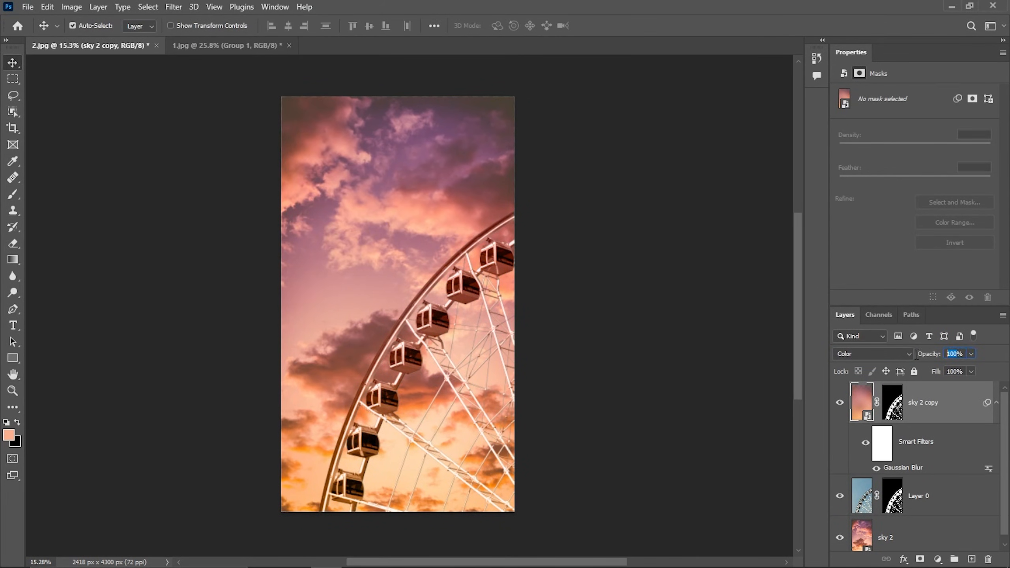
text(40)
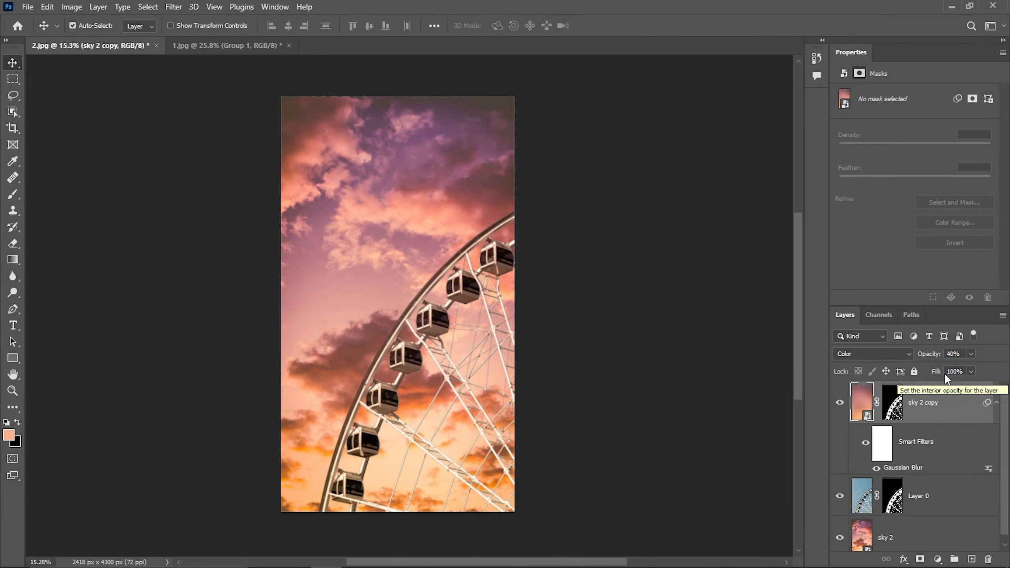
key(ctrl+0)
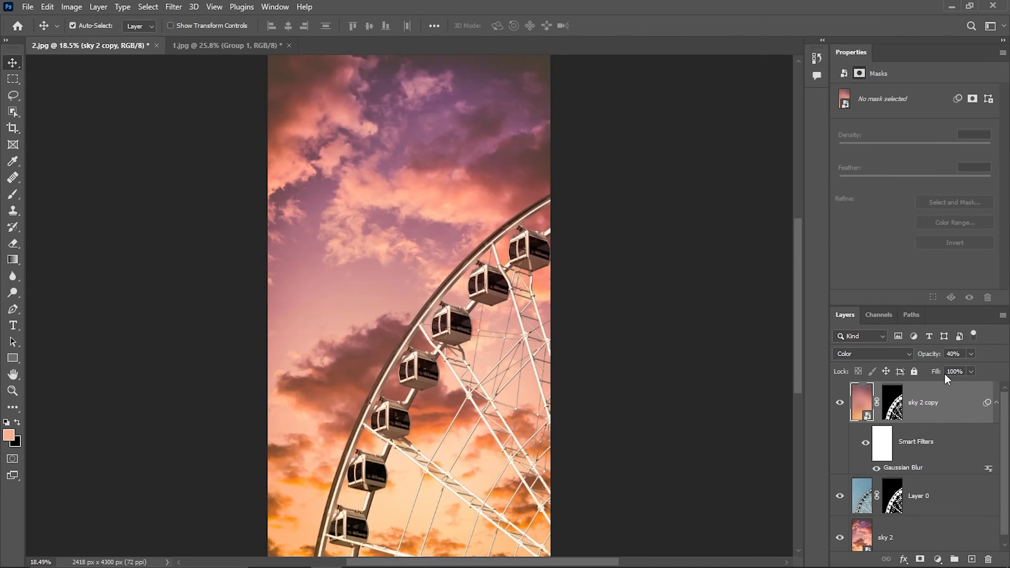